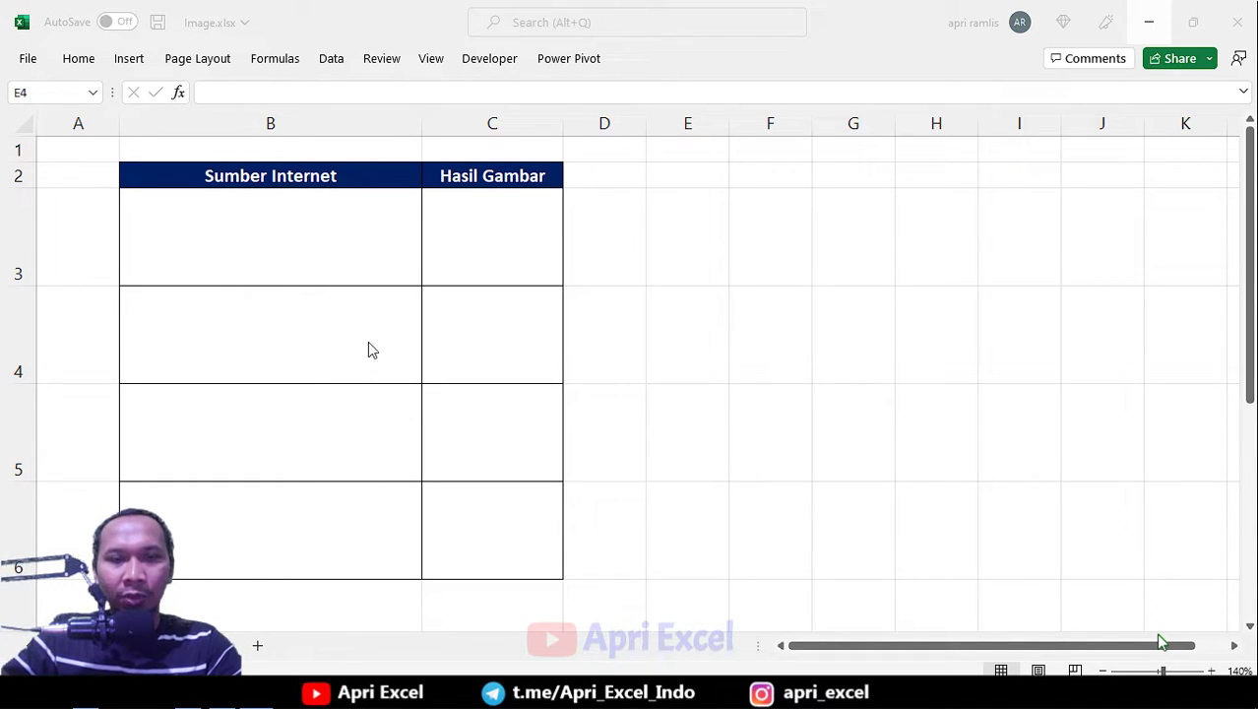
# - Switch to the Notepad window listing the four image URLs
pyautogui.hotkey('alt', 'Tab')
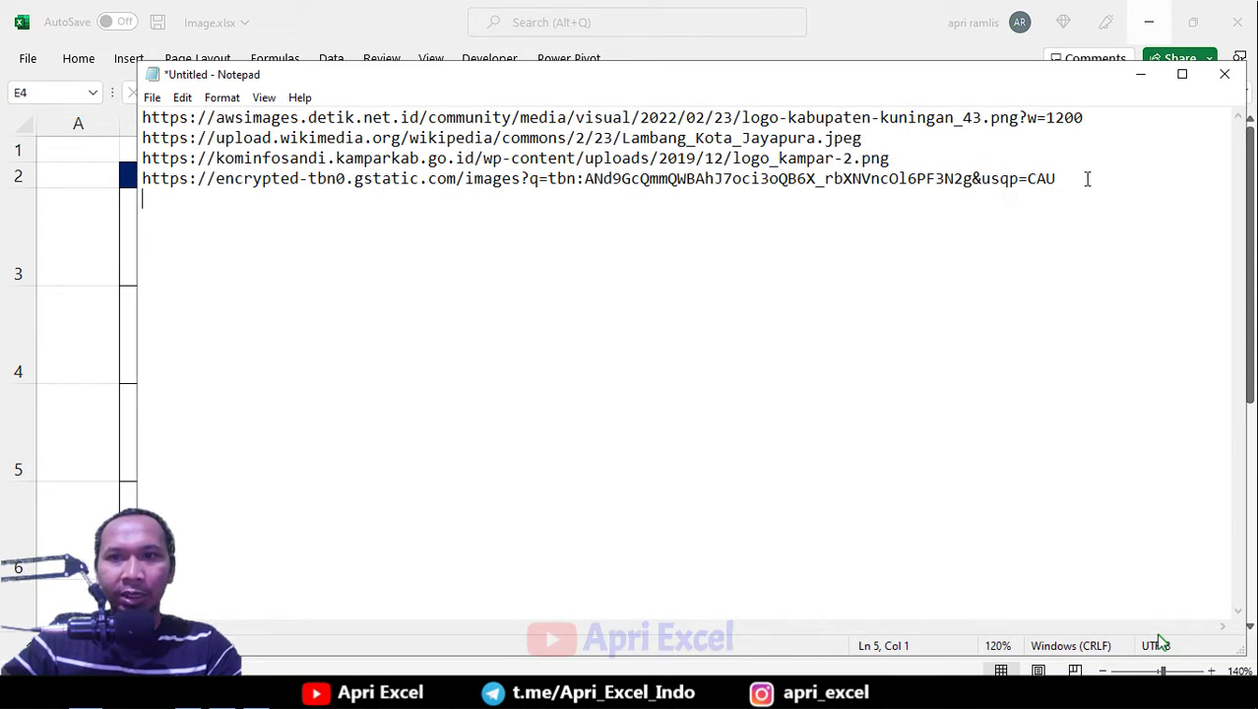
# - Copy all four image URLs from Notepad and paste them into cells B3:B6
pyautogui.moveTo(1088, 178); pyautogui.dragTo(116, 103)
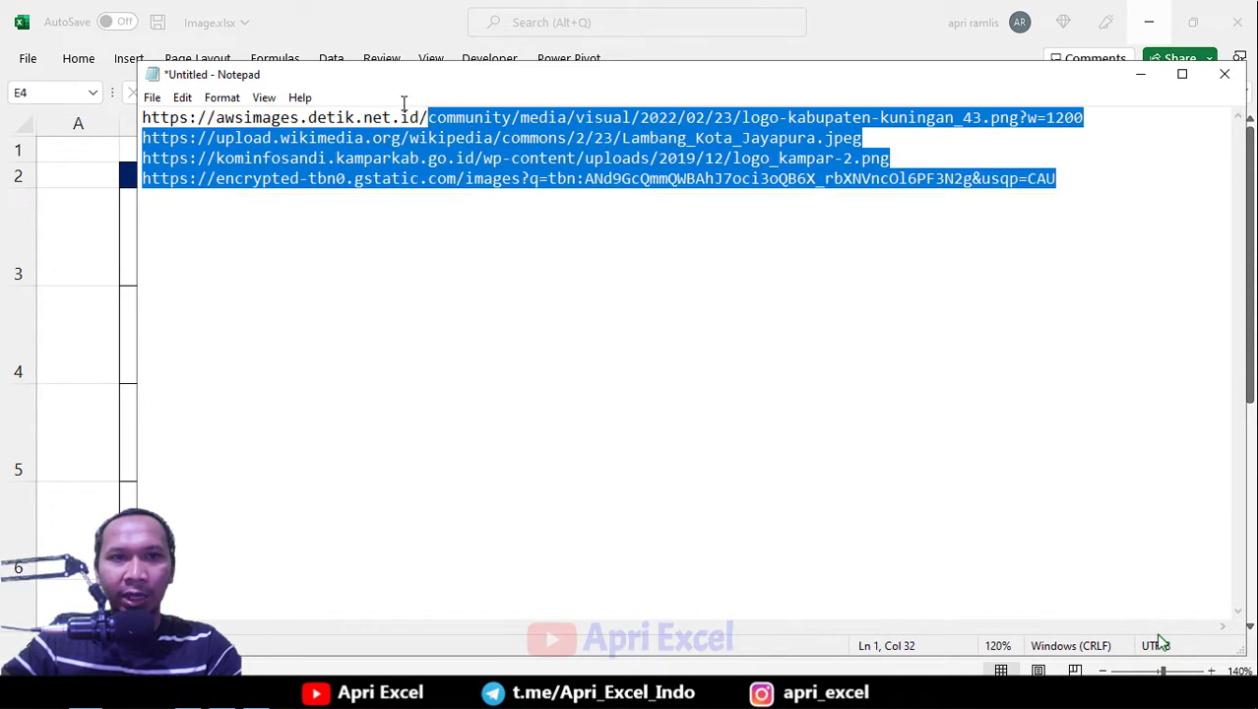
pyautogui.click(1140, 74)
pyautogui.click(317, 235)
pyautogui.hotkey('ctrl', 'v')
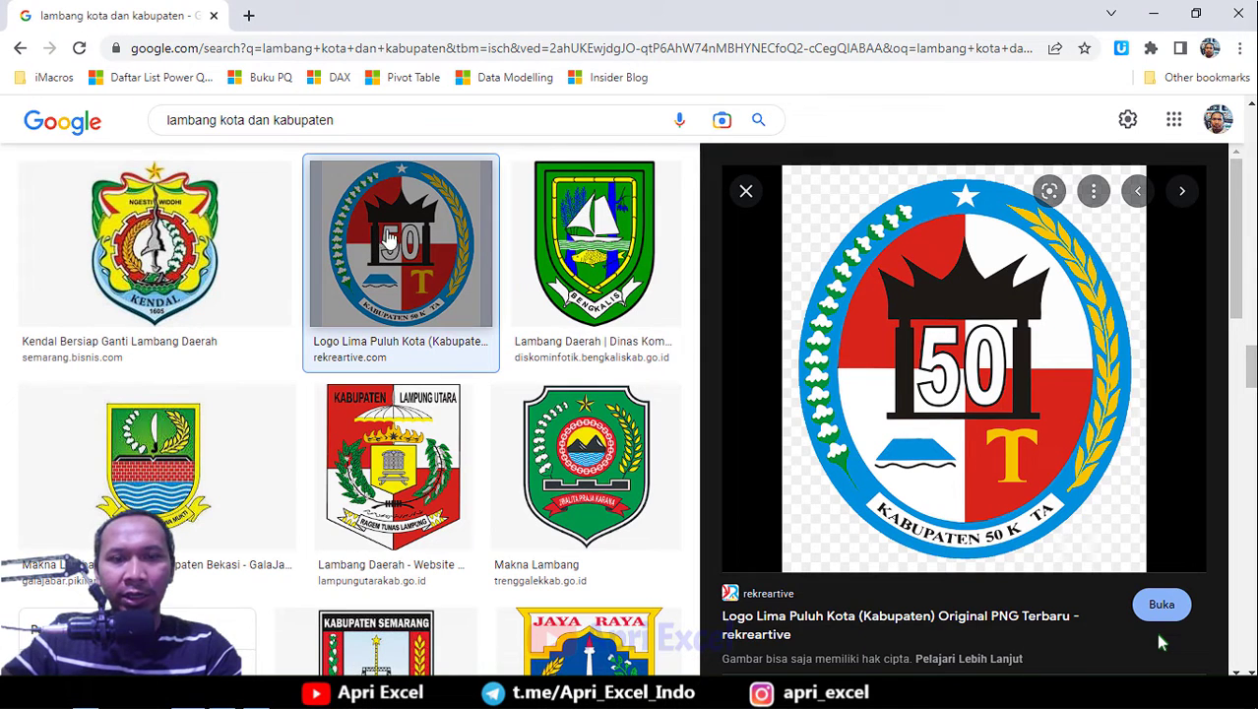
# - Locate the BANJAR logo in the Google Images results and copy its image address
pyautogui.click(743, 193)
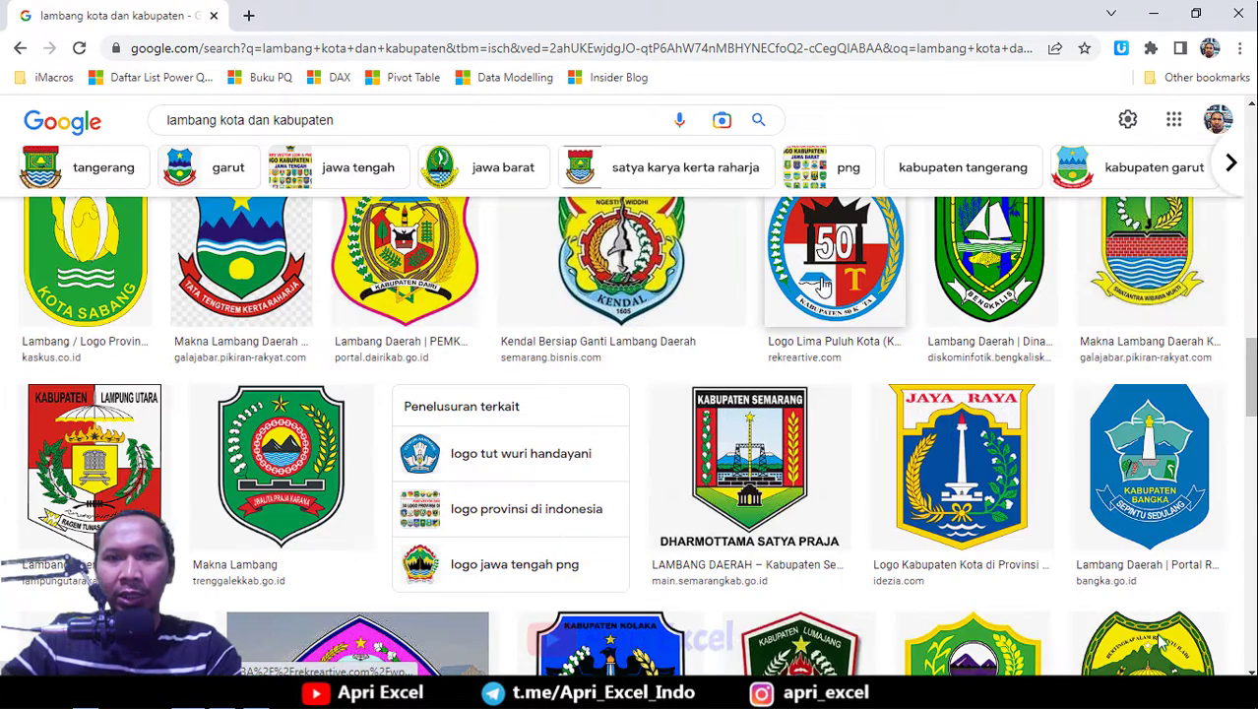
pyautogui.scroll(-3, 551, 443)
pyautogui.scroll(-3, 608, 436)
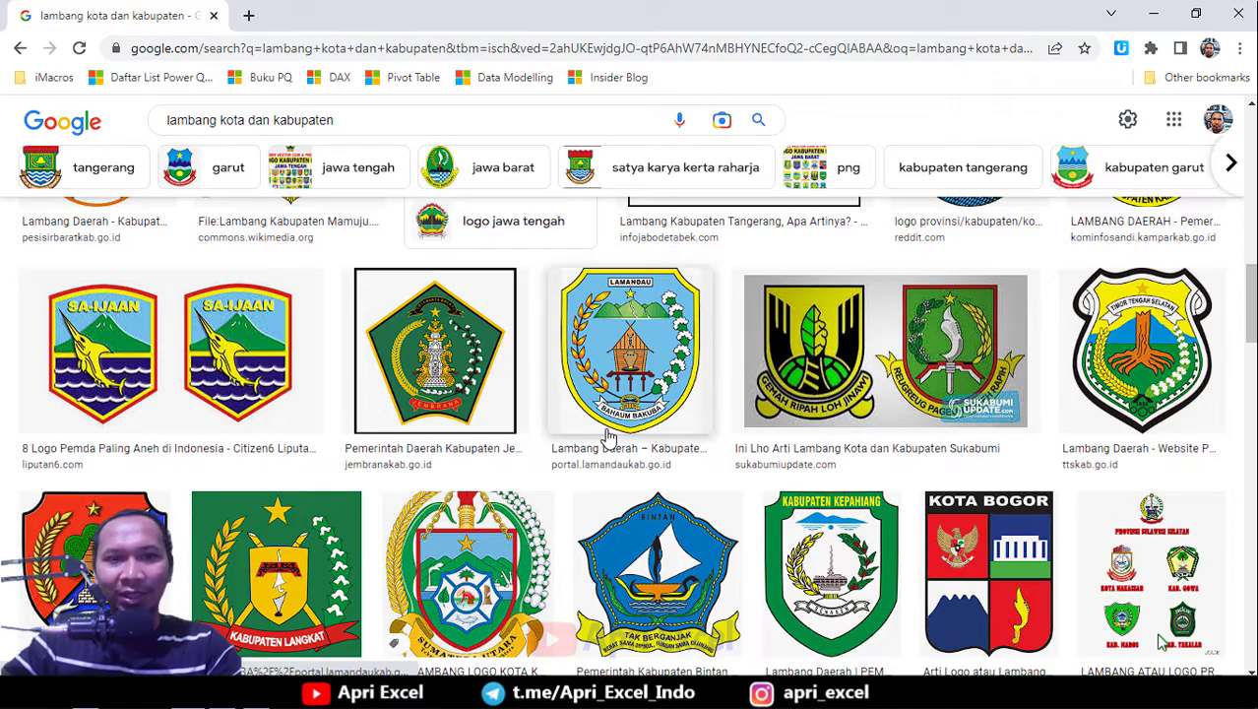
pyautogui.scroll(2, 607, 437)
pyautogui.scroll(-5, 608, 436)
pyautogui.scroll(-5, 607, 436)
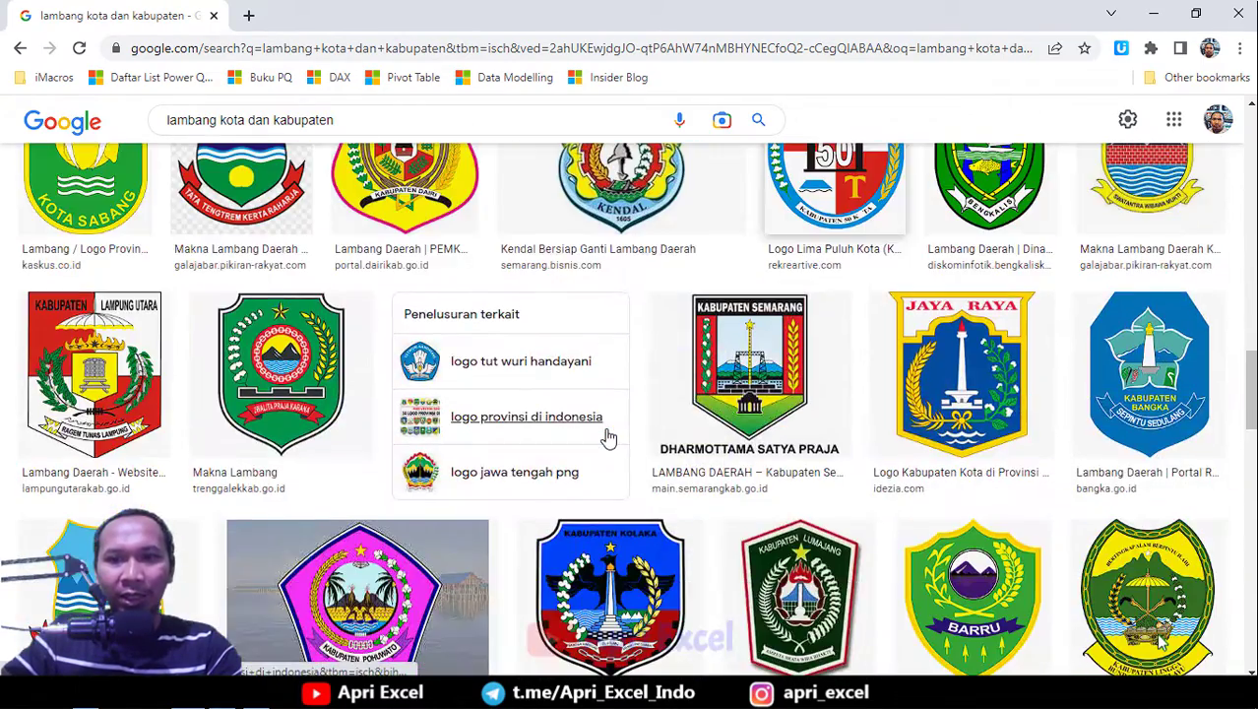
pyautogui.scroll(-1, 607, 436)
pyautogui.scroll(-2, 607, 423)
pyautogui.scroll(-2, 609, 416)
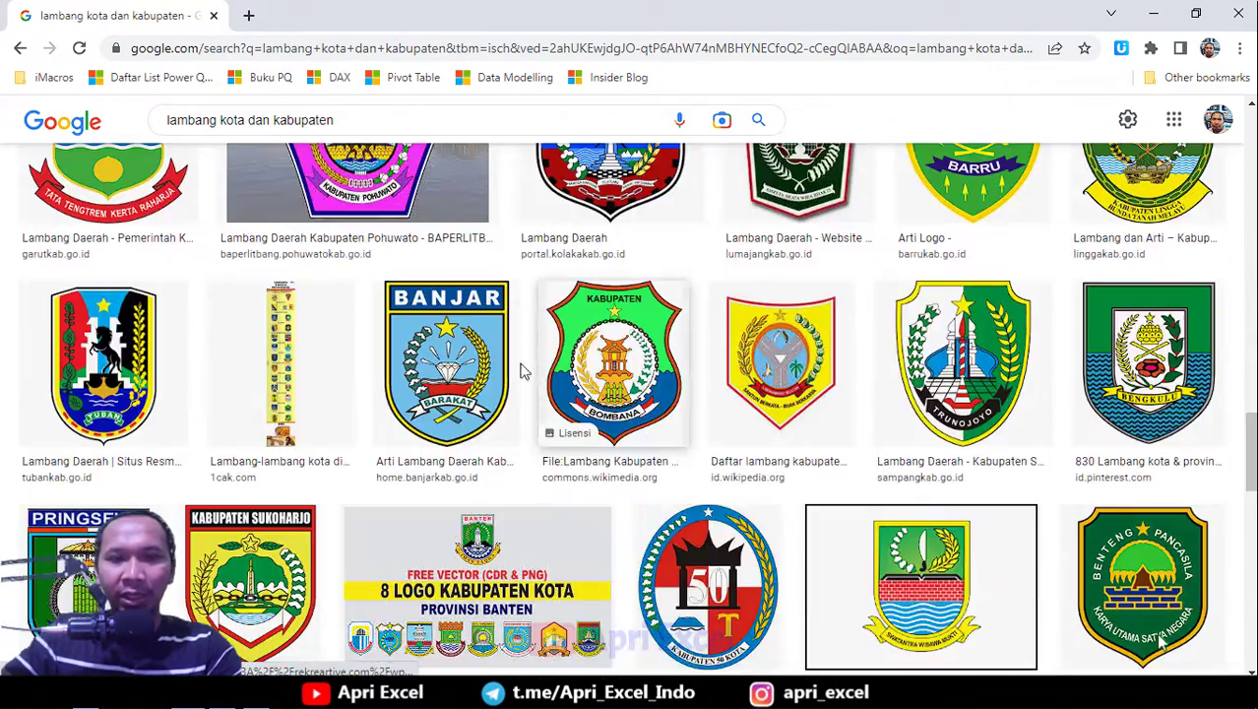
pyautogui.click(453, 357)
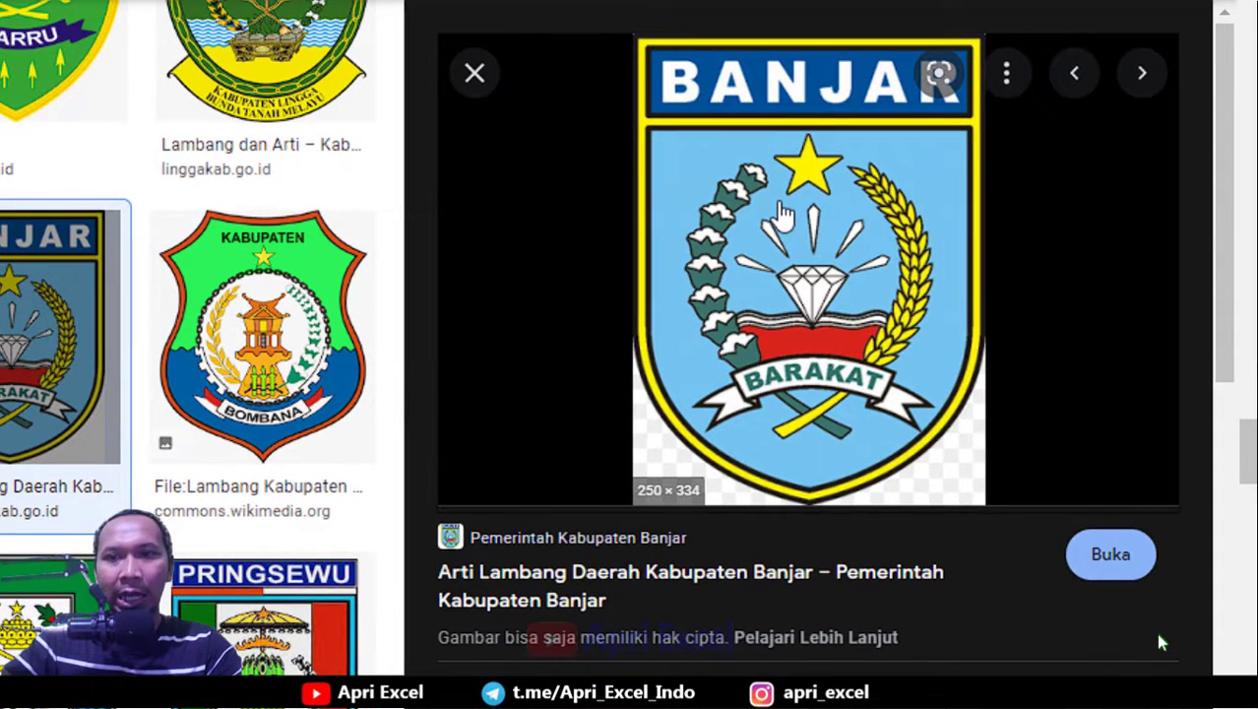
pyautogui.rightClick(780, 204)
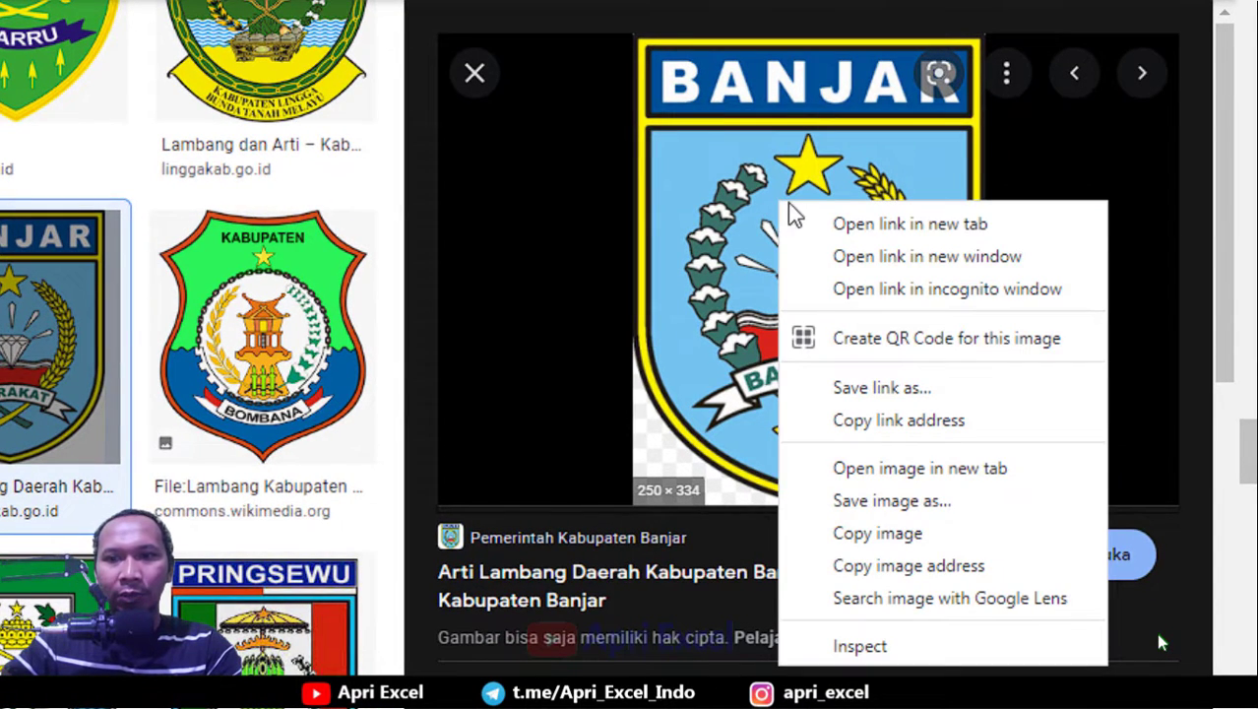
pyautogui.click(883, 577)
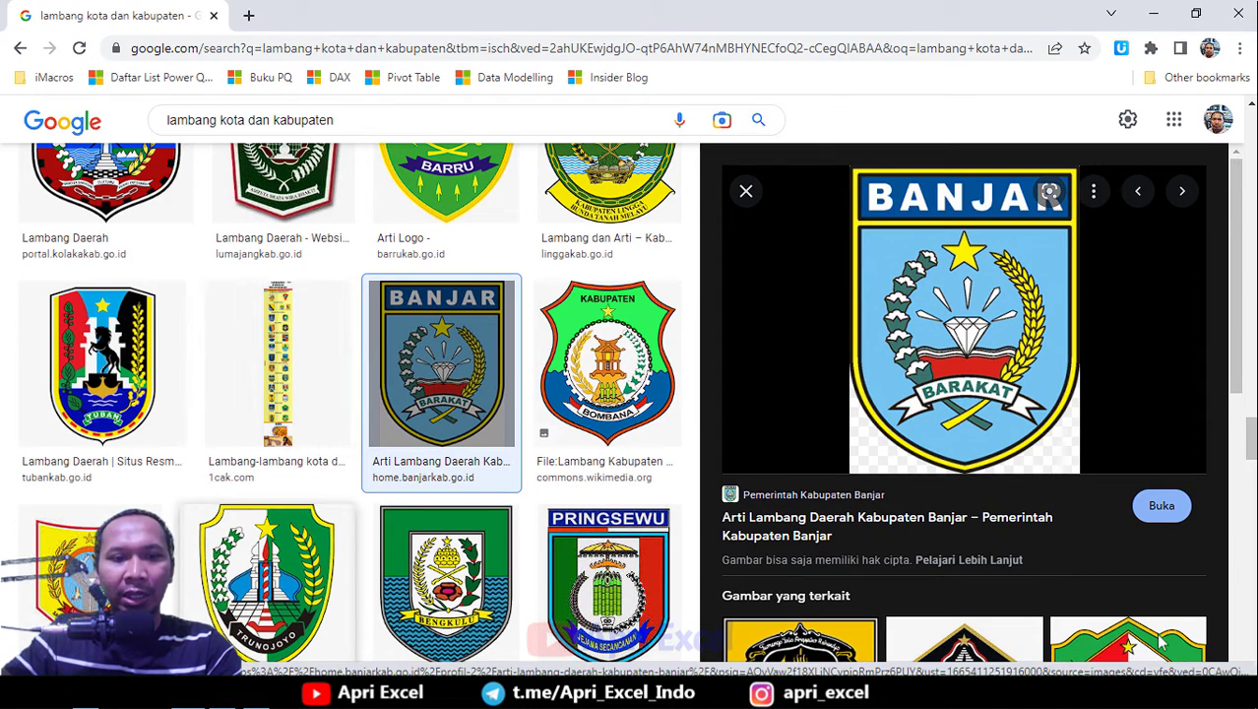
# - Enter =IMAGE("...") in B6 with the copied home.banjarkab.go.id logo URL
pyautogui.hotkey('alt', 'Tab')
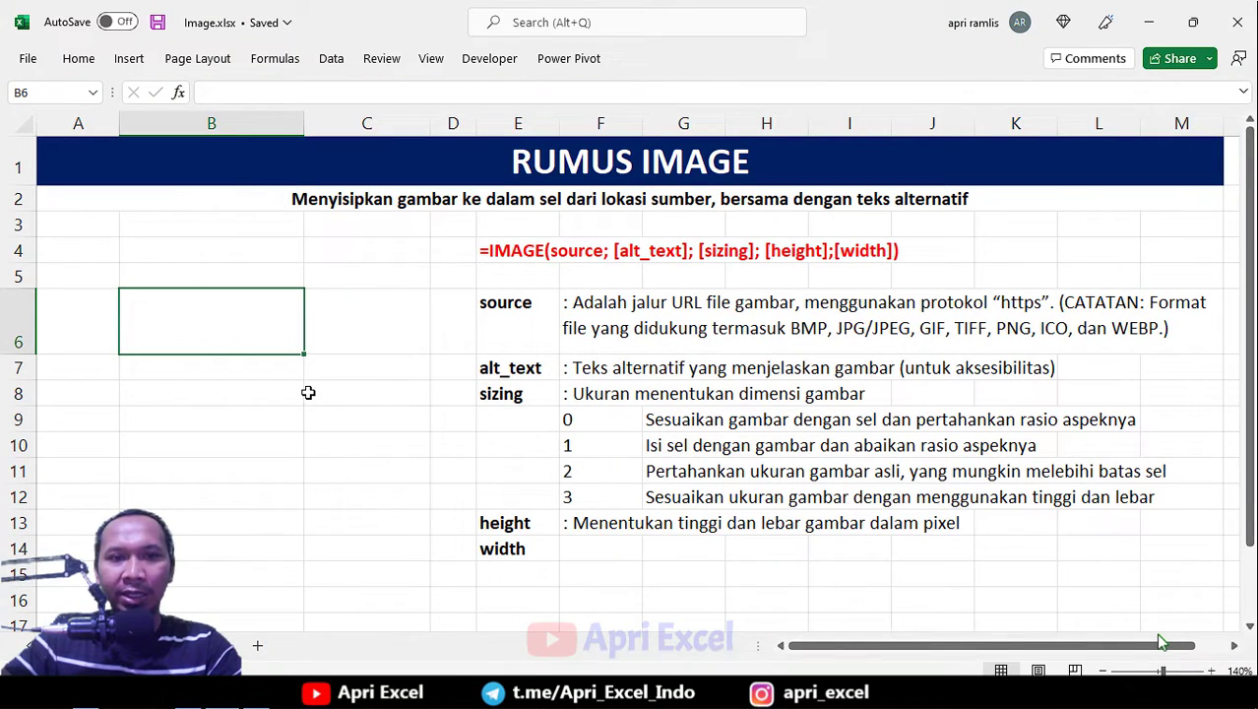
pyautogui.write('=')
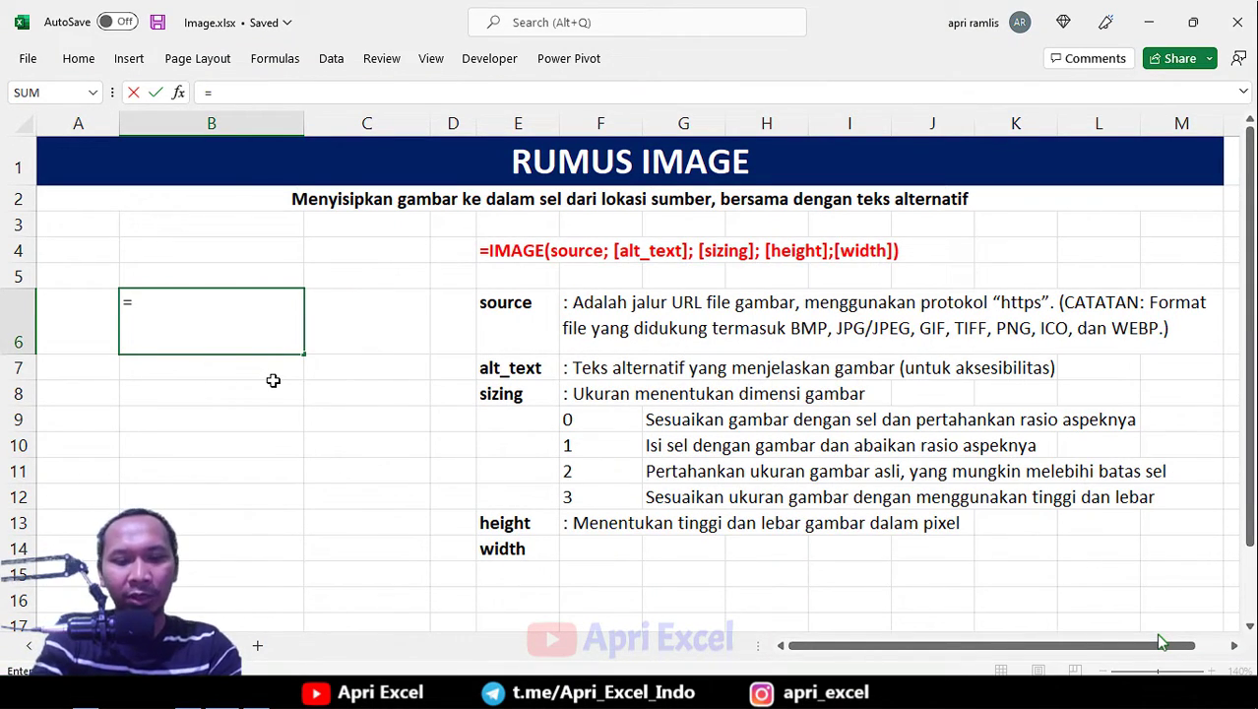
pyautogui.write('image(')
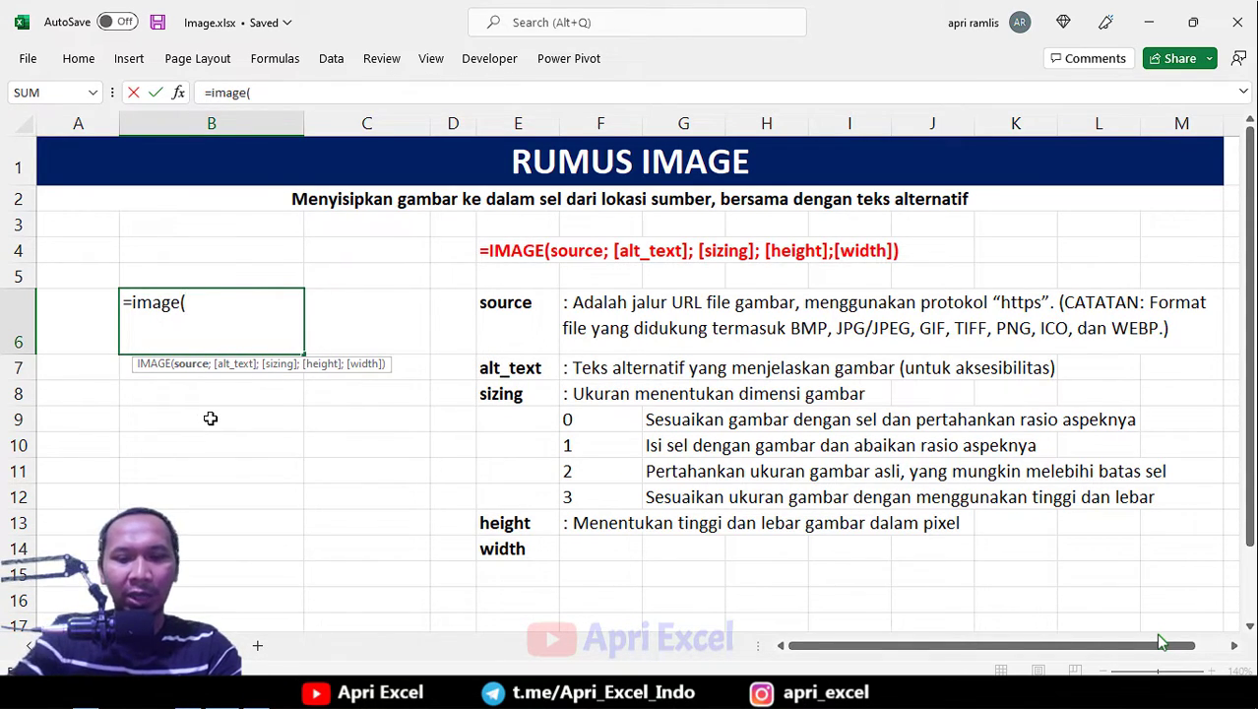
pyautogui.hotkey('ctrl', 'v')
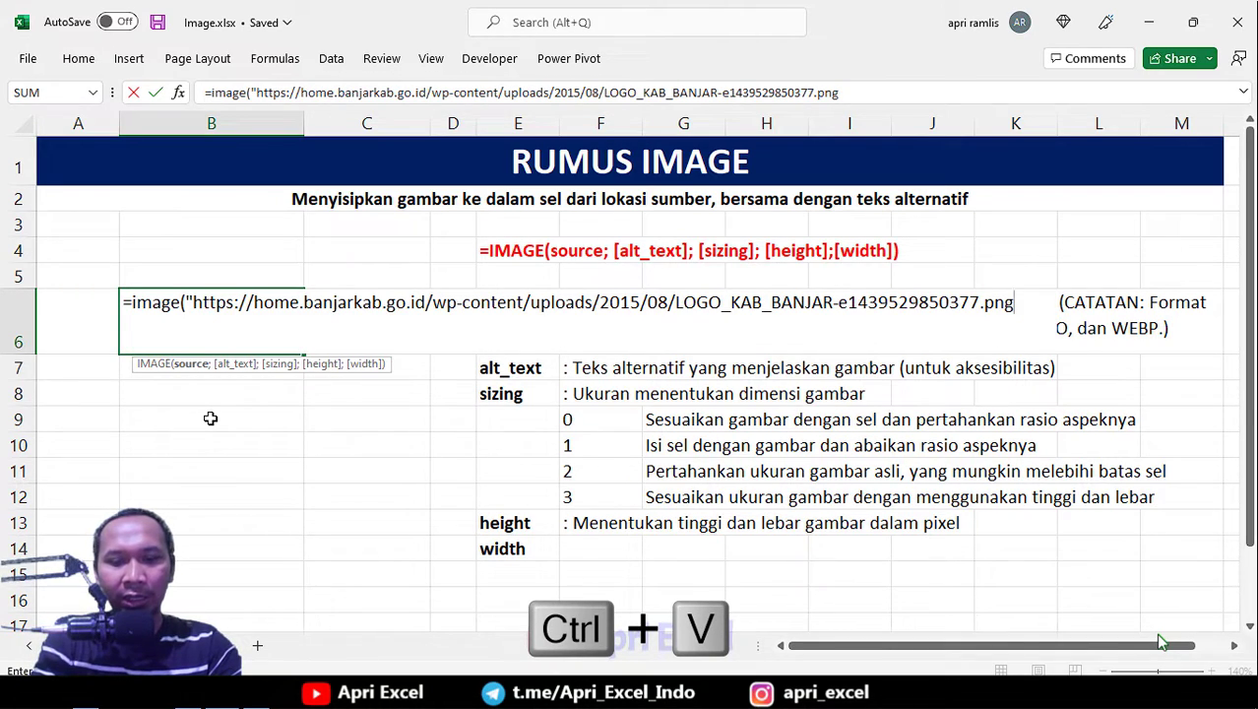
pyautogui.write('"')
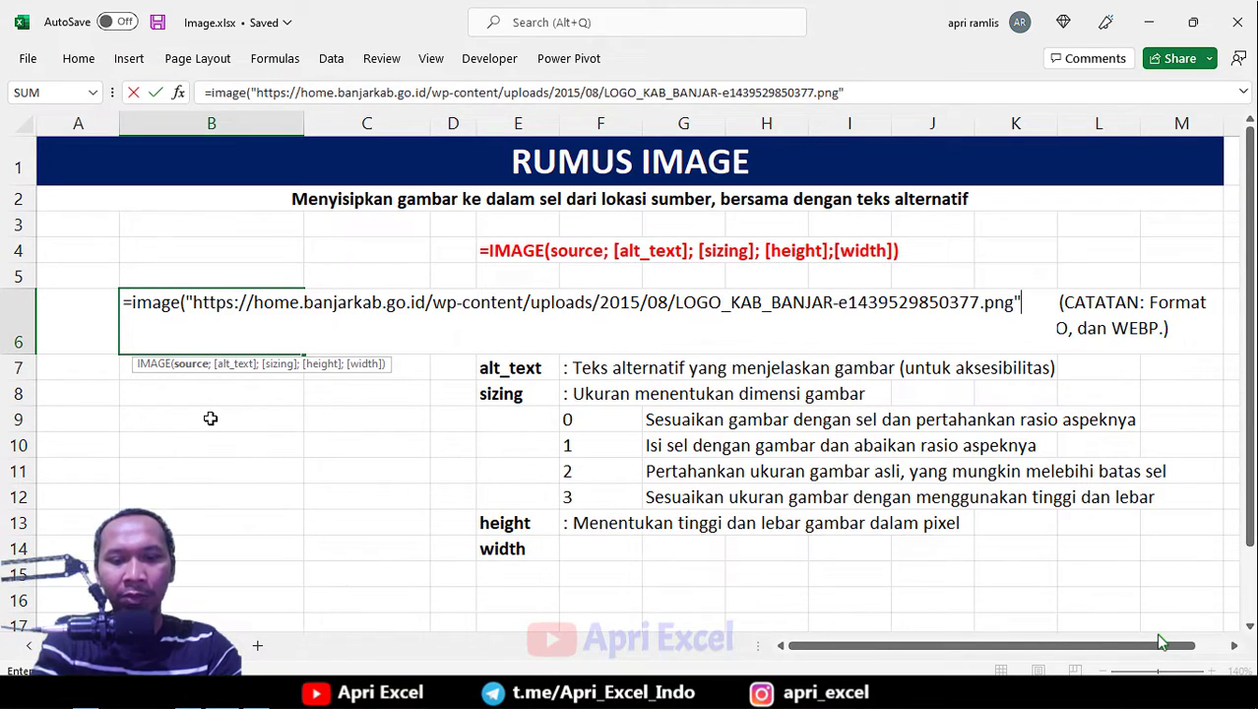
pyautogui.write(')')
pyautogui.press('Return')
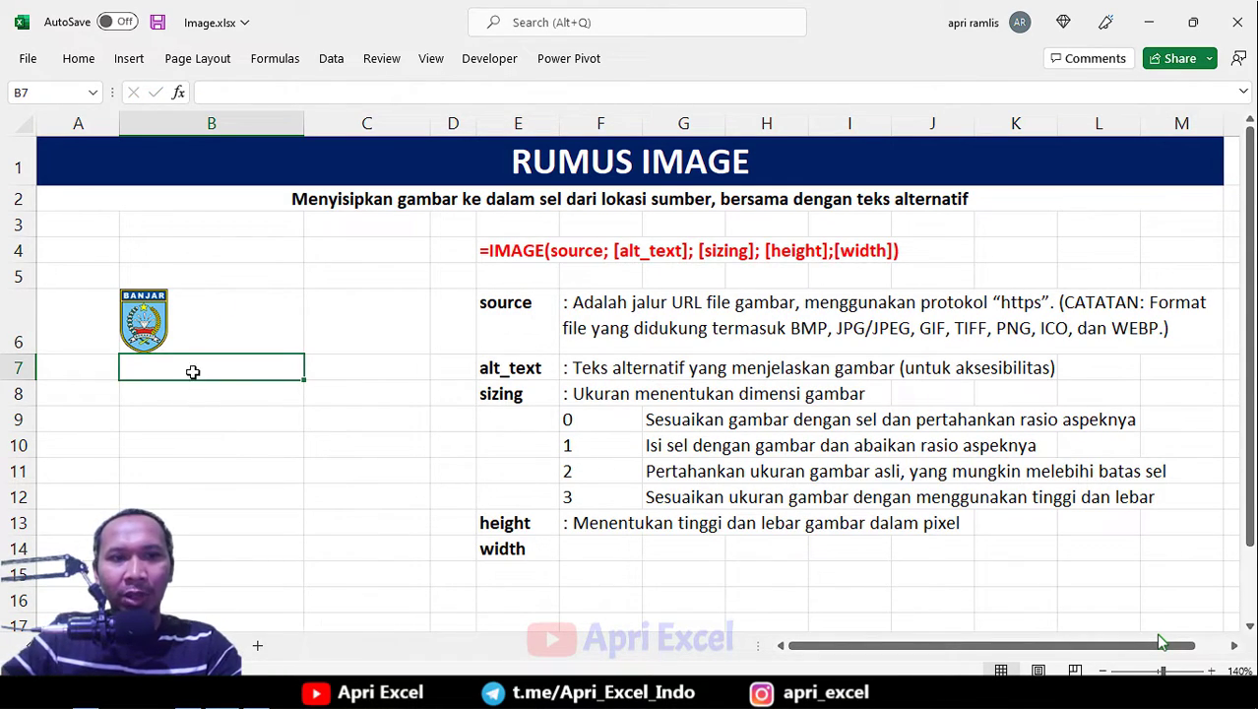
# - Try a taller row 6, restore its height, then narrow column B around the logo
pyautogui.click(154, 315)
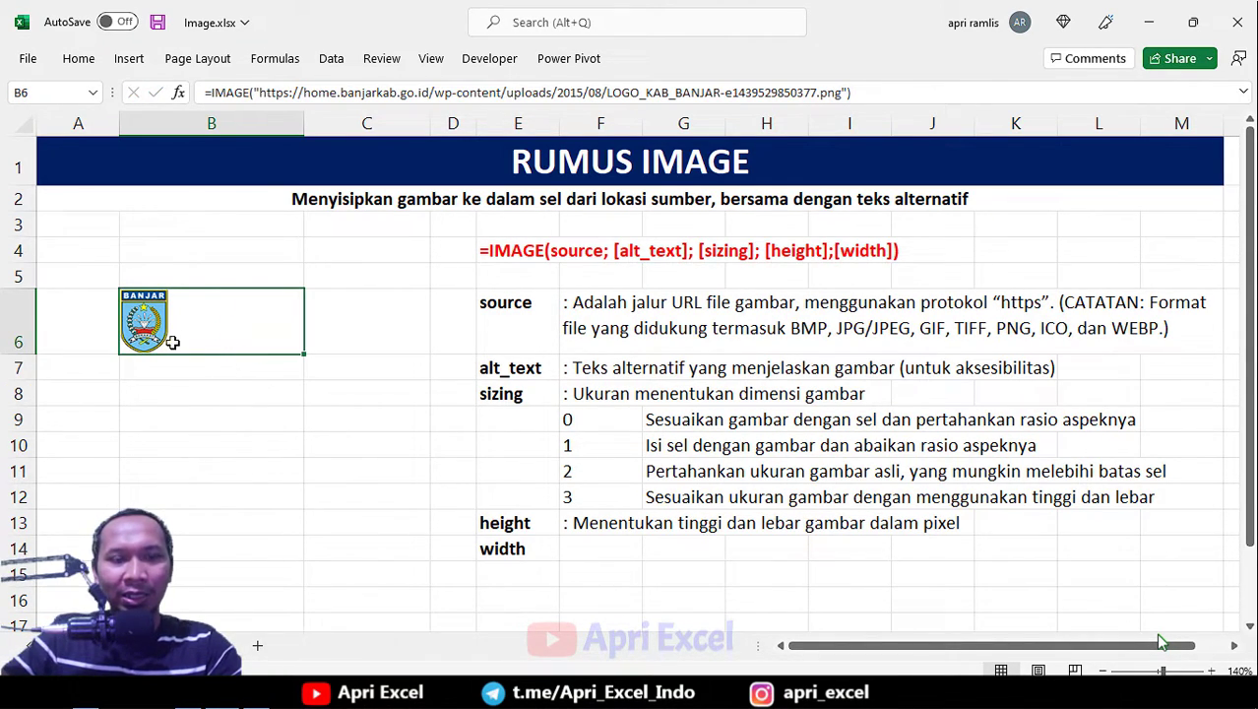
pyautogui.moveTo(28, 353); pyautogui.dragTo(20, 444)
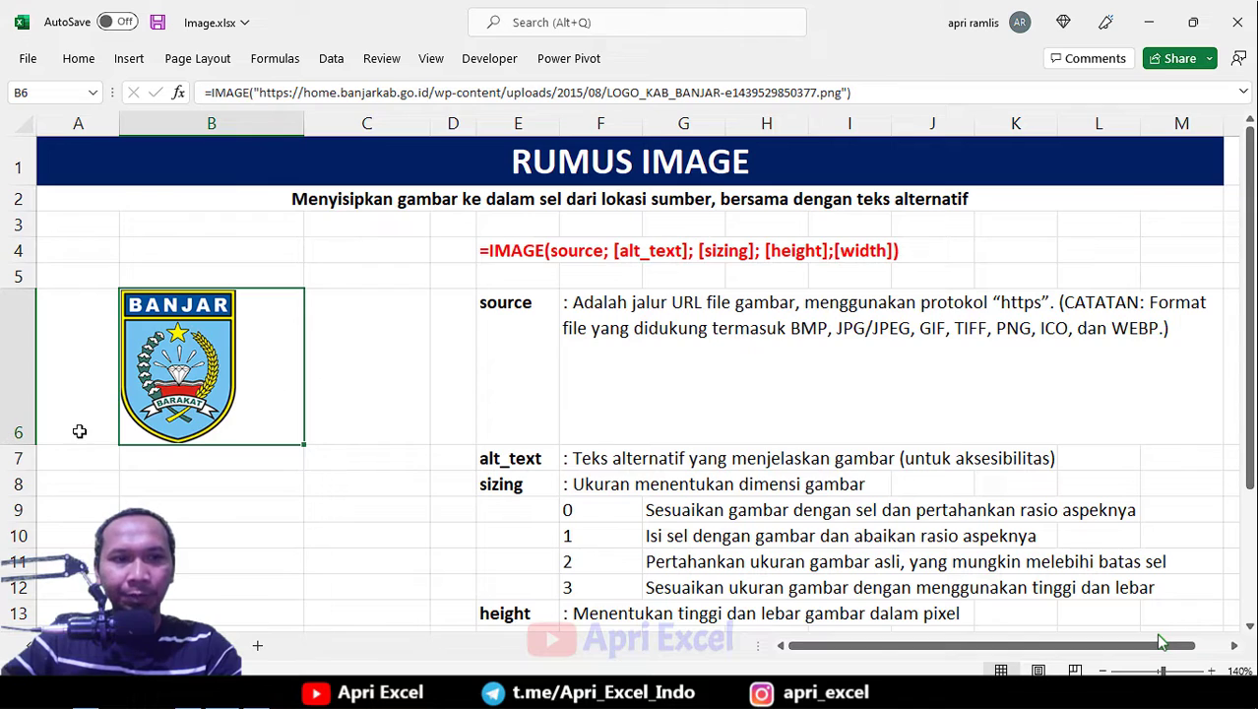
pyautogui.moveTo(22, 443); pyautogui.dragTo(22, 353)
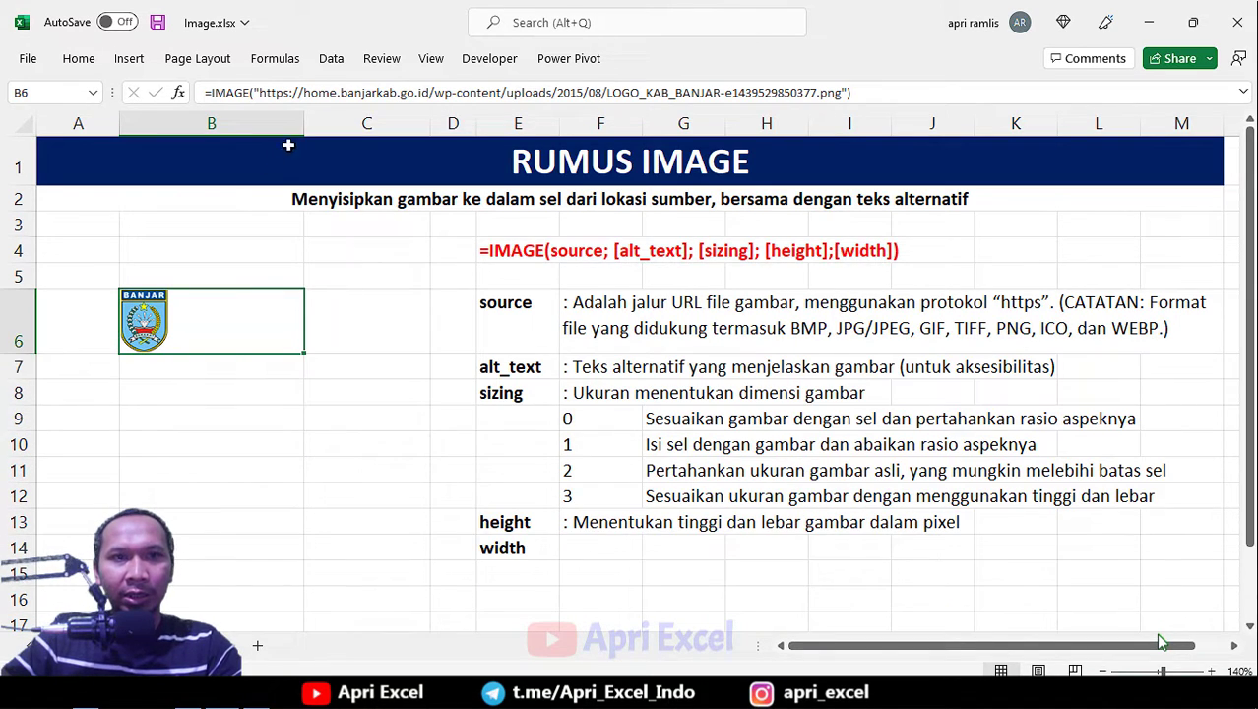
pyautogui.moveTo(304, 124); pyautogui.dragTo(204, 125)
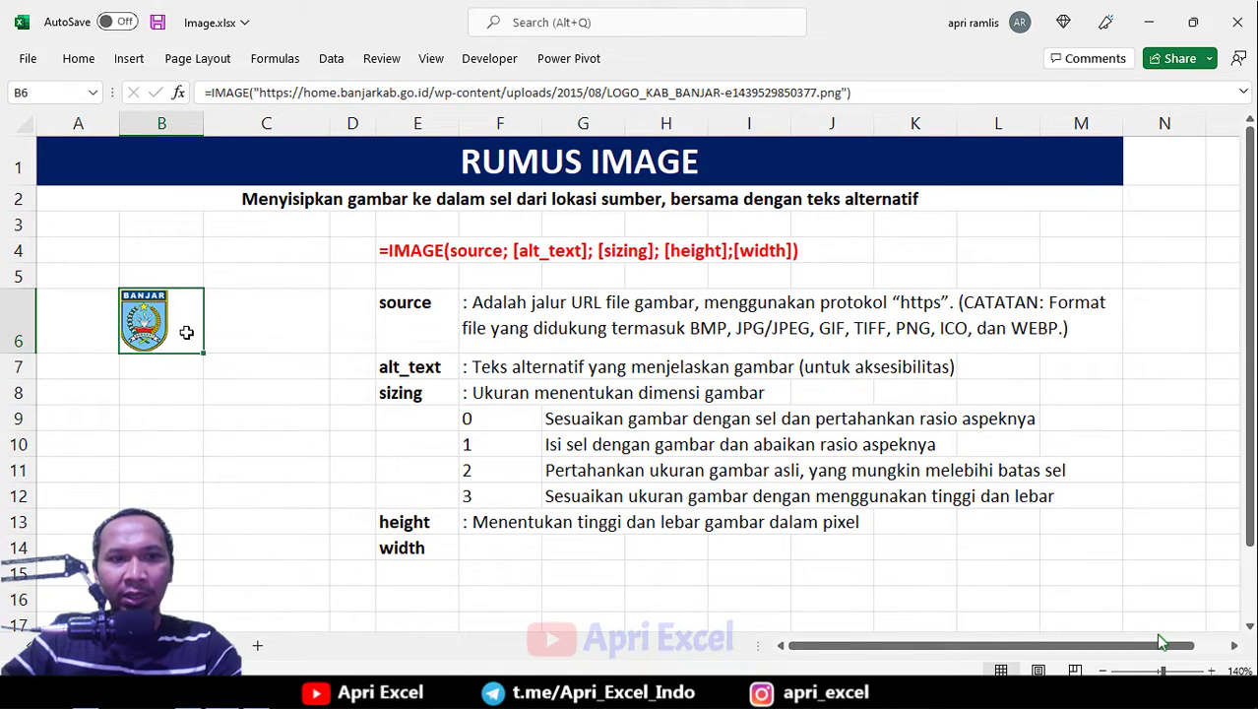
# - Add ;"Logo"; inside B6's IMAGE formula as alt text before the sizing argument
pyautogui.doubleClick(186, 332)
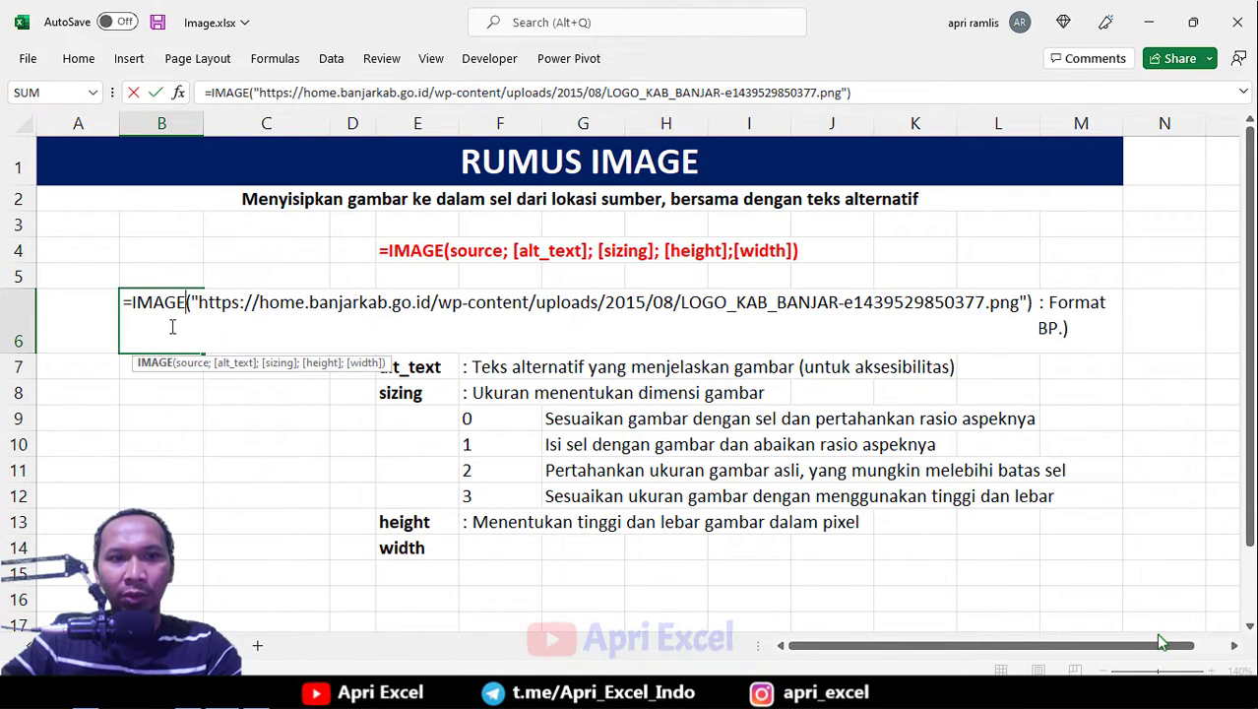
pyautogui.press('Left')
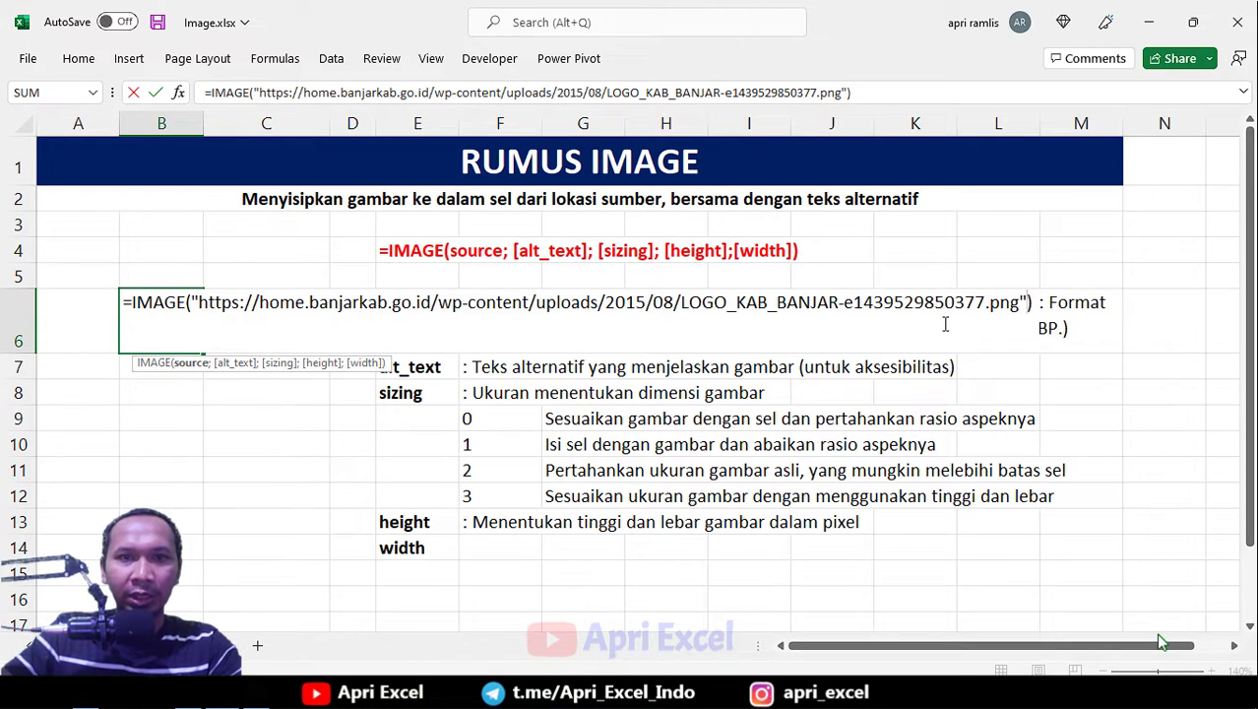
pyautogui.write(';')
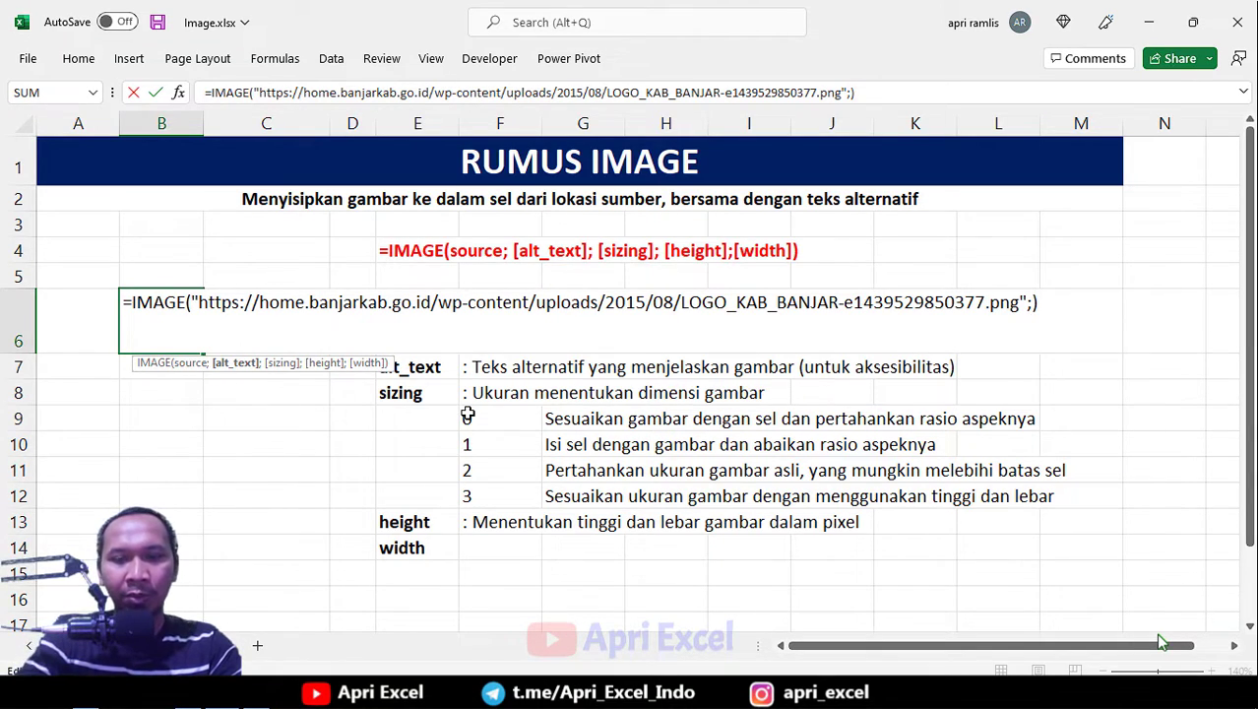
pyautogui.write('"Log')
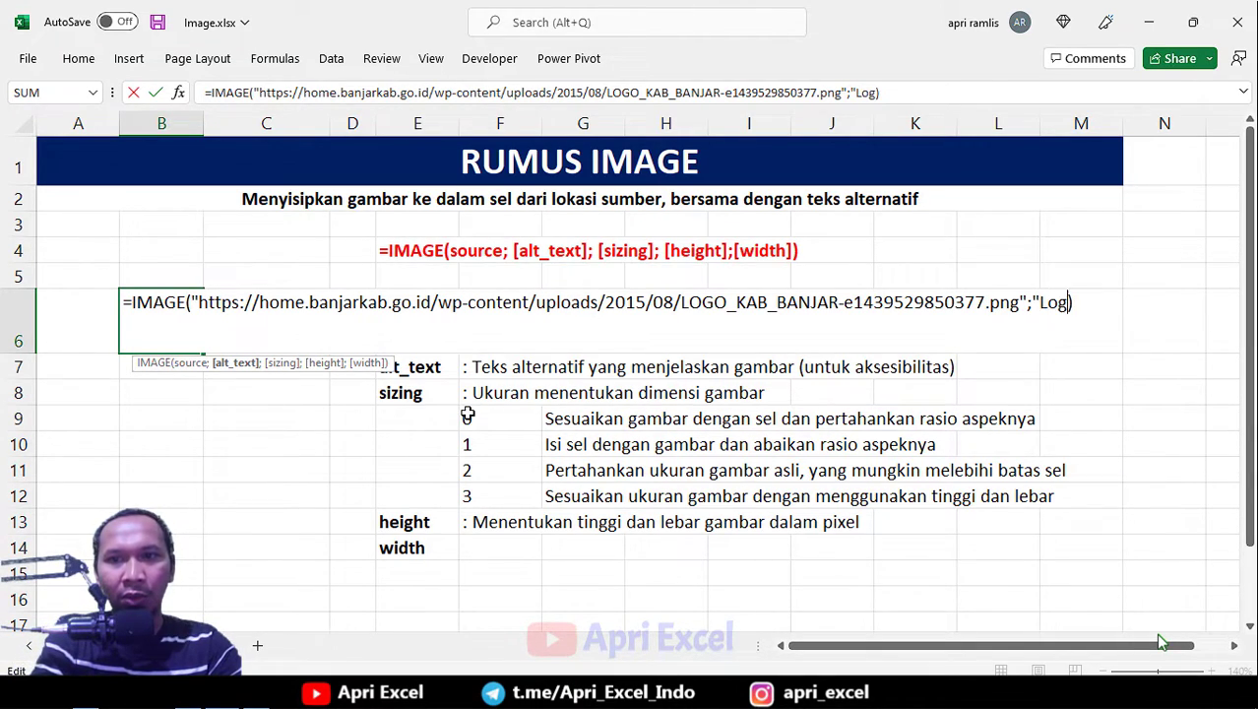
pyautogui.write('o"')
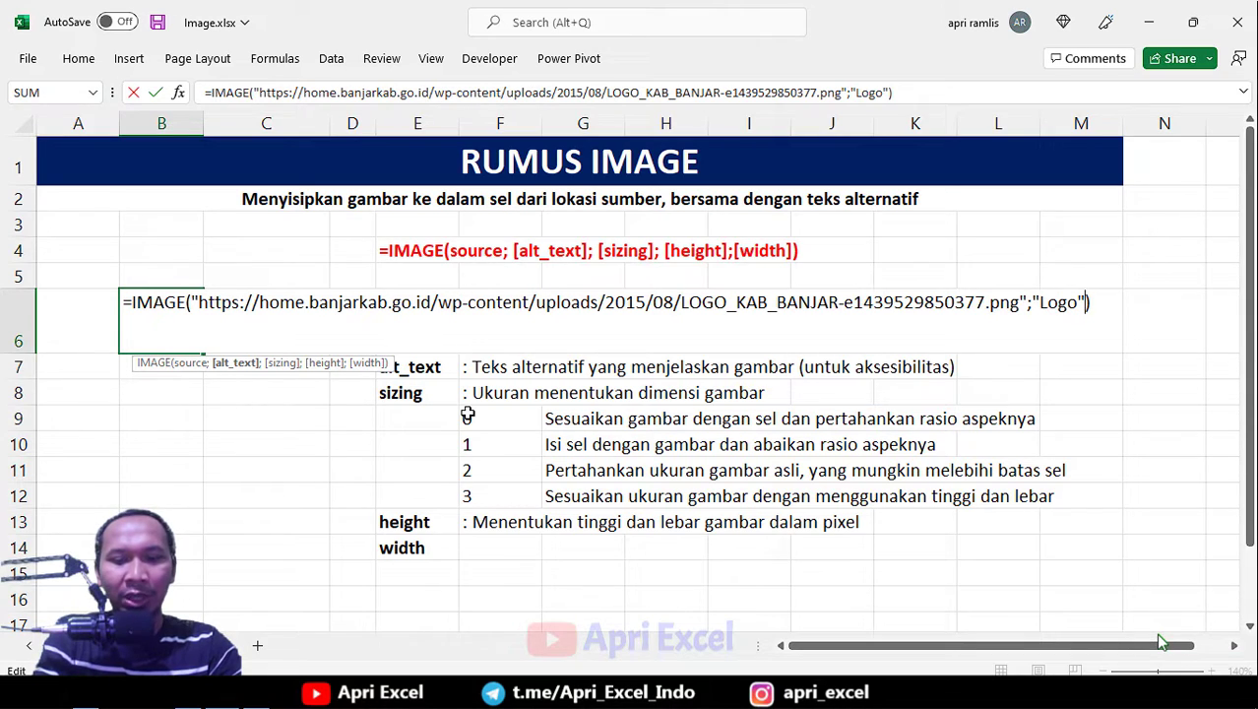
pyautogui.write(';')
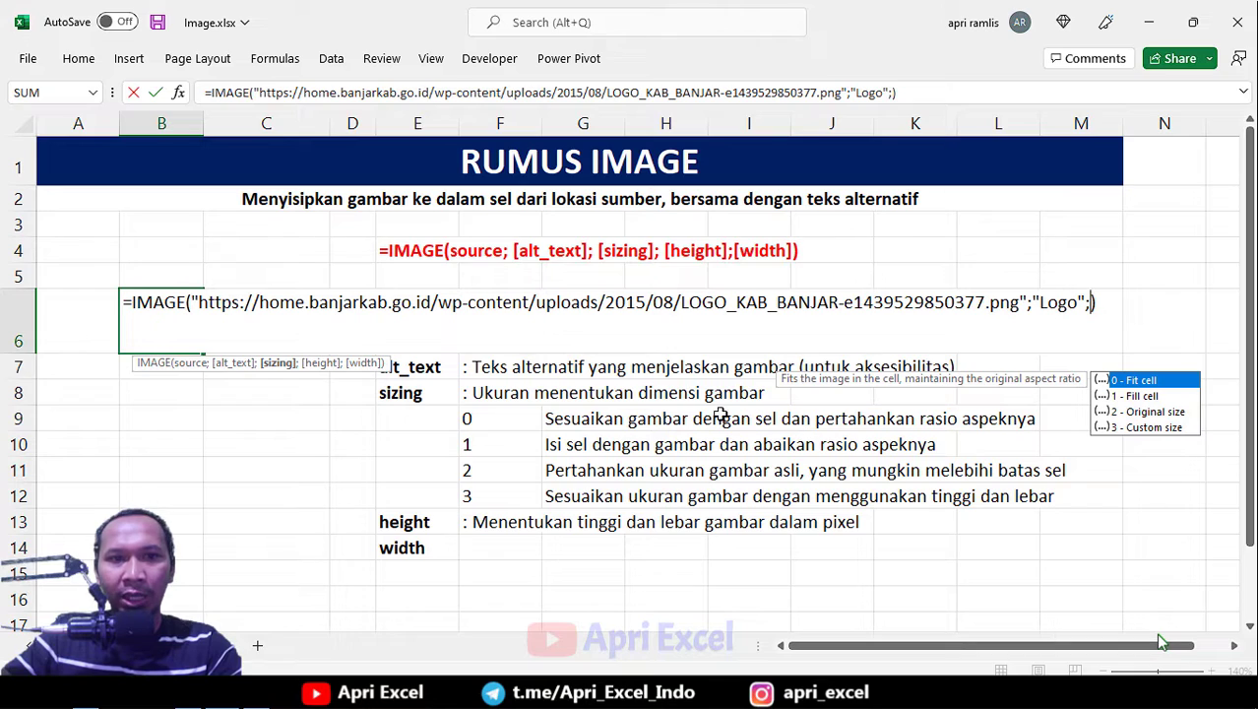
# - Complete the formula with sizing 0 and make row 6 slightly taller
pyautogui.write('0')
pyautogui.press('Return')
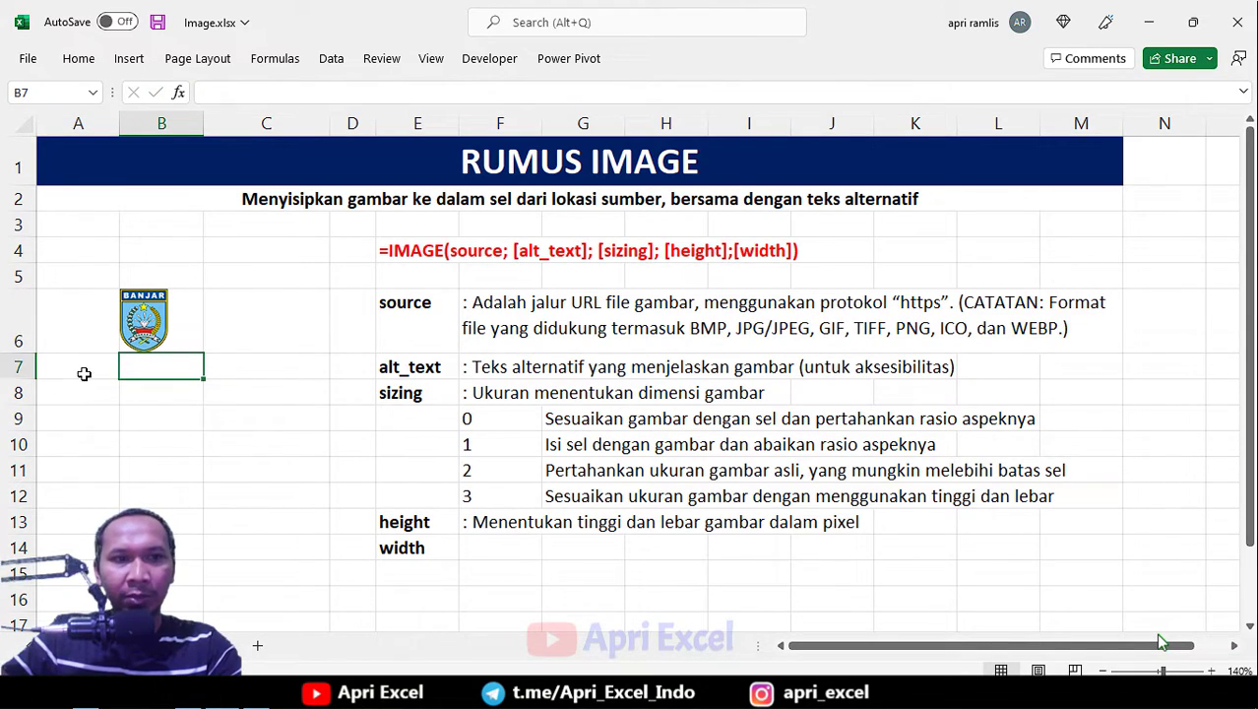
pyautogui.moveTo(17, 352)
pyautogui.mouseDown()
pyautogui.moveTo(22, 391)
pyautogui.moveTo(21, 350)
pyautogui.mouseUp()
# - Change the sizing argument to 1, then widen column B and heighten row 6
pyautogui.doubleClick(153, 315)
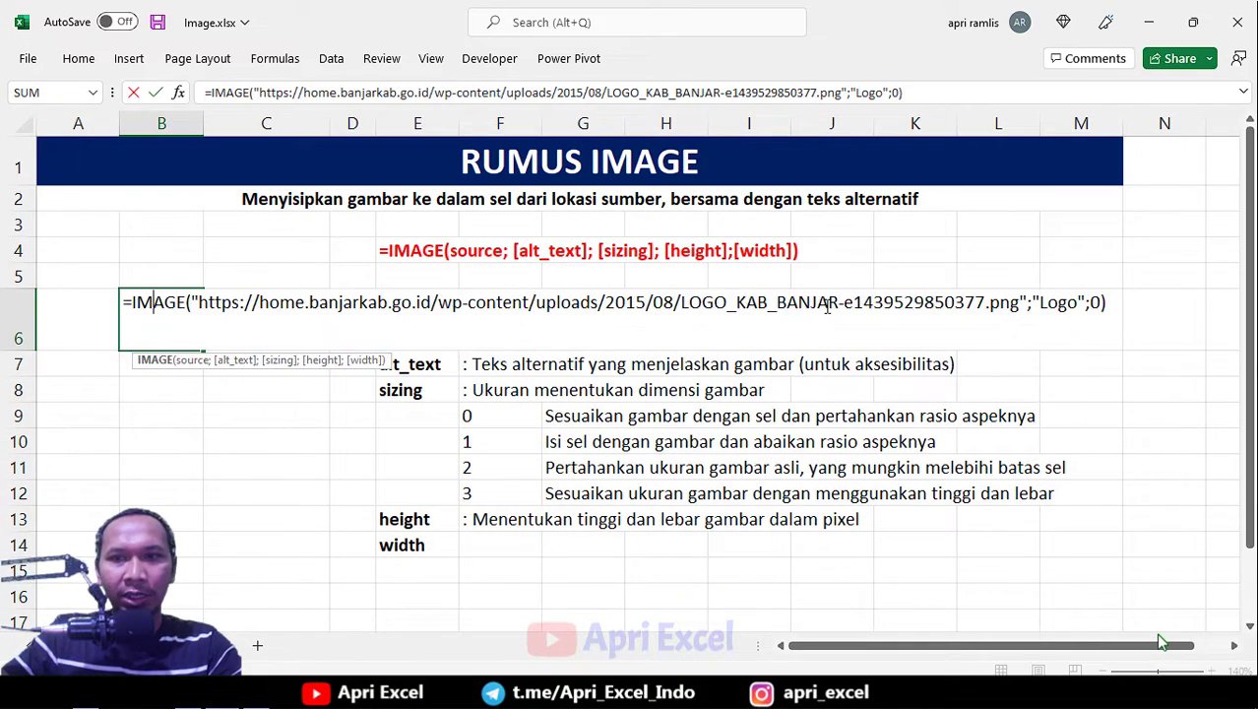
pyautogui.doubleClick(1095, 302)
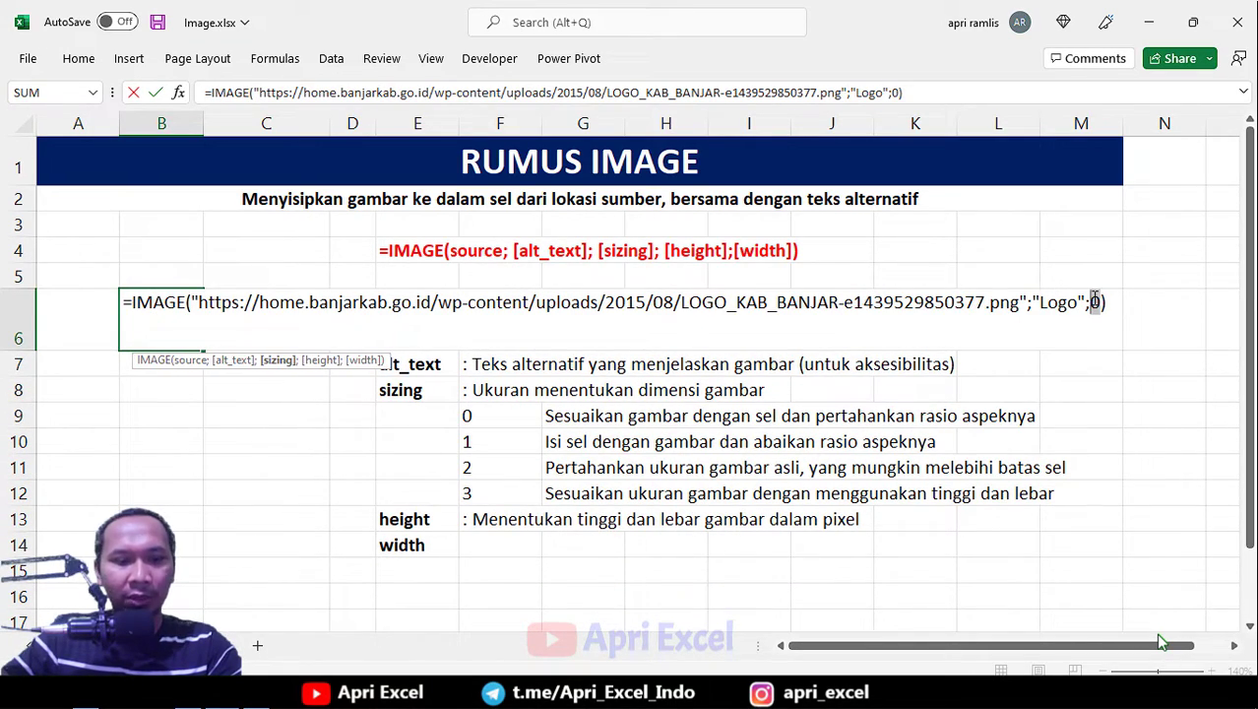
pyautogui.write('1')
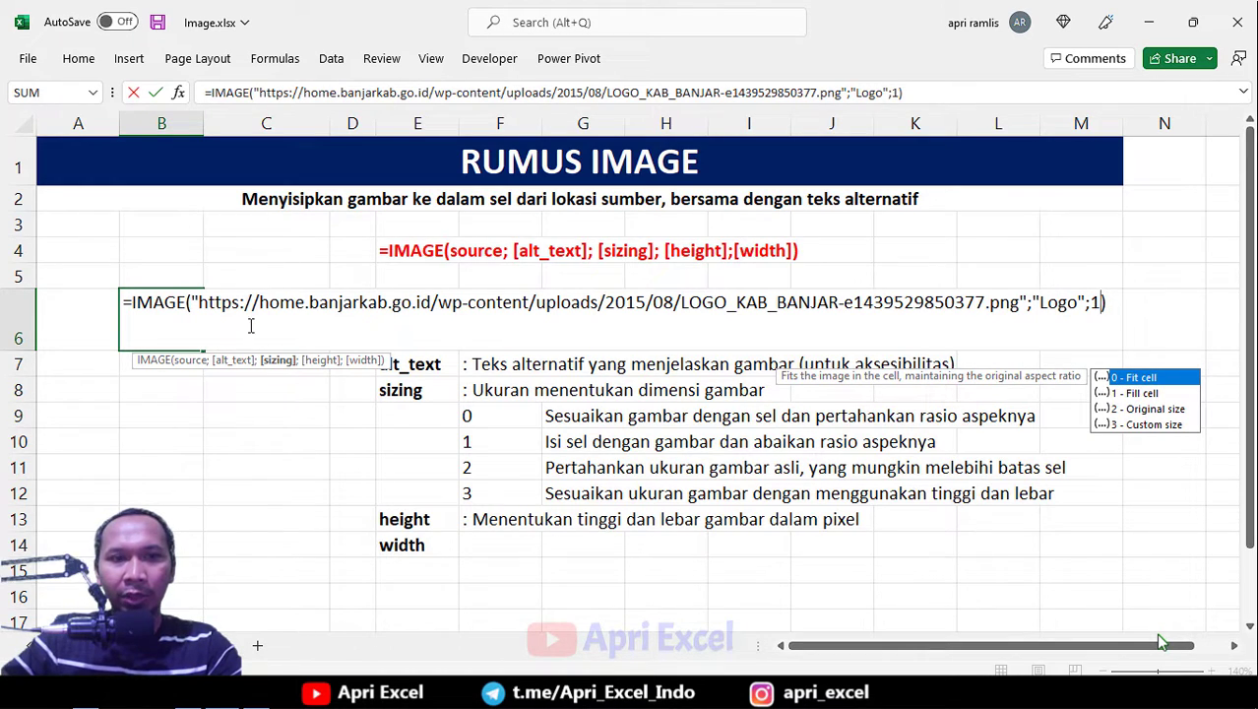
pyautogui.press('Return')
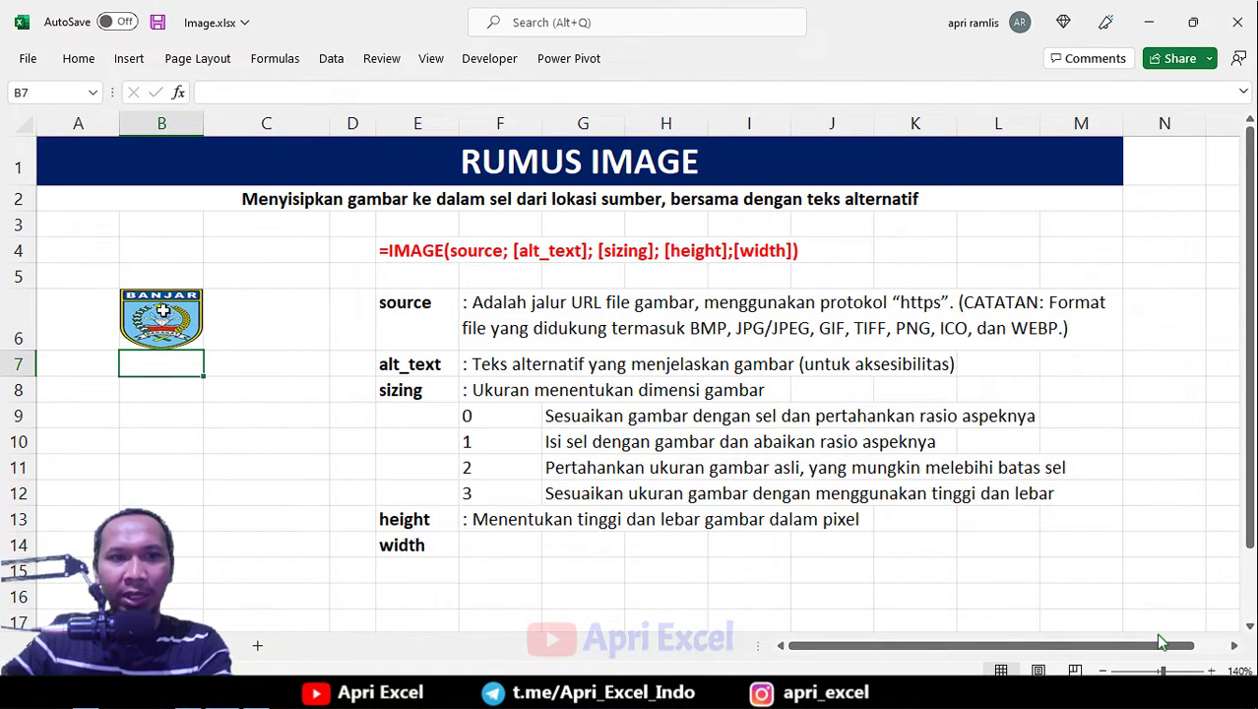
pyautogui.click(201, 330)
pyautogui.moveTo(202, 125); pyautogui.dragTo(275, 125)
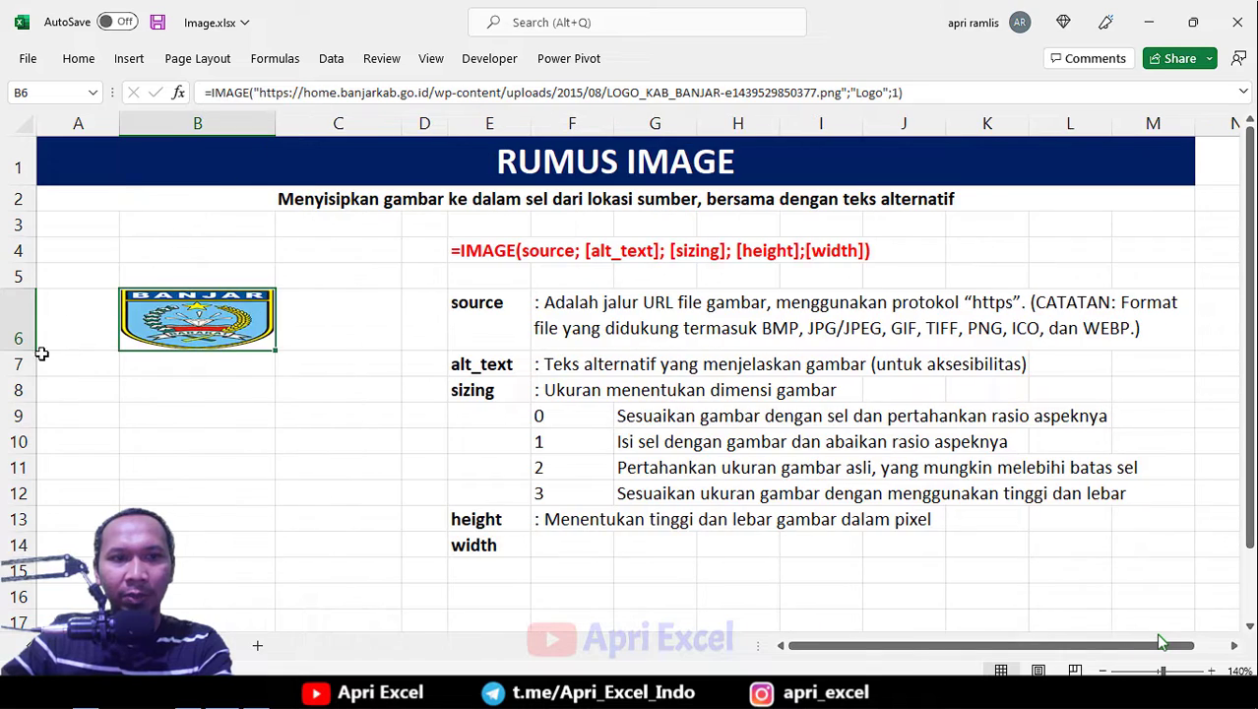
pyautogui.moveTo(19, 350); pyautogui.dragTo(29, 413)
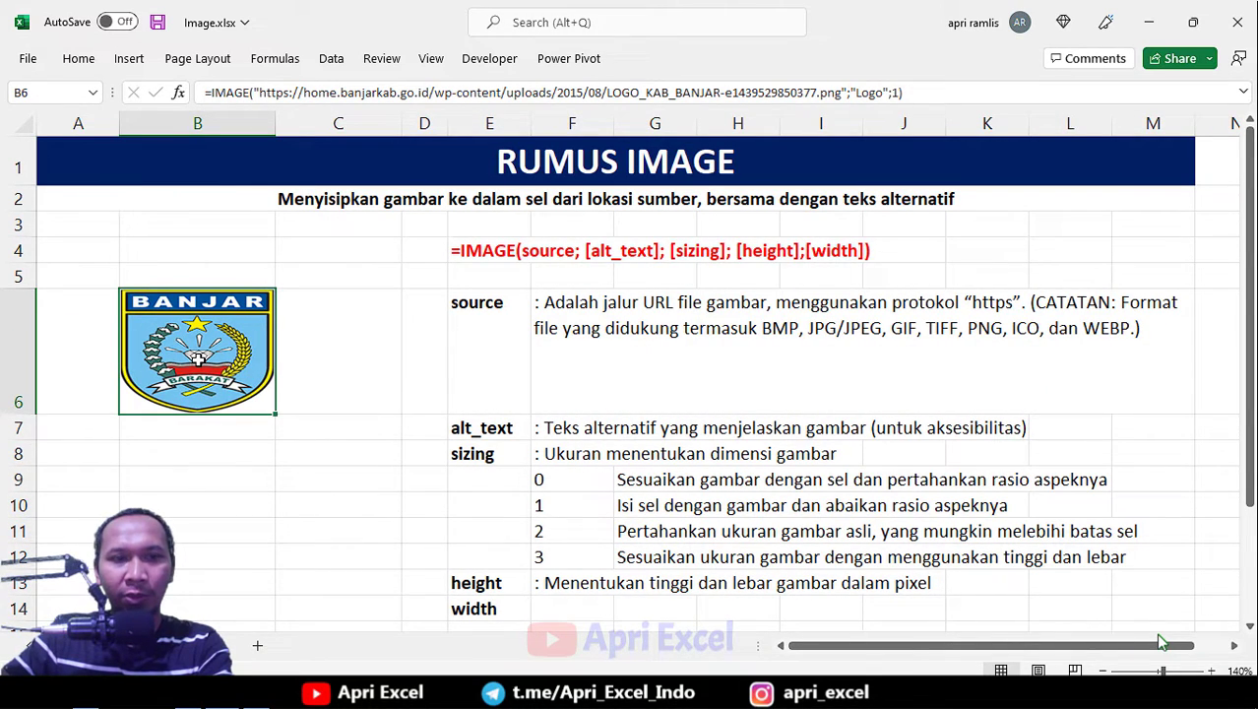
# - Test sizing 2 (original size) on the B6 logo, auto-fit row 6, then undo both changes
pyautogui.doubleClick(197, 355)
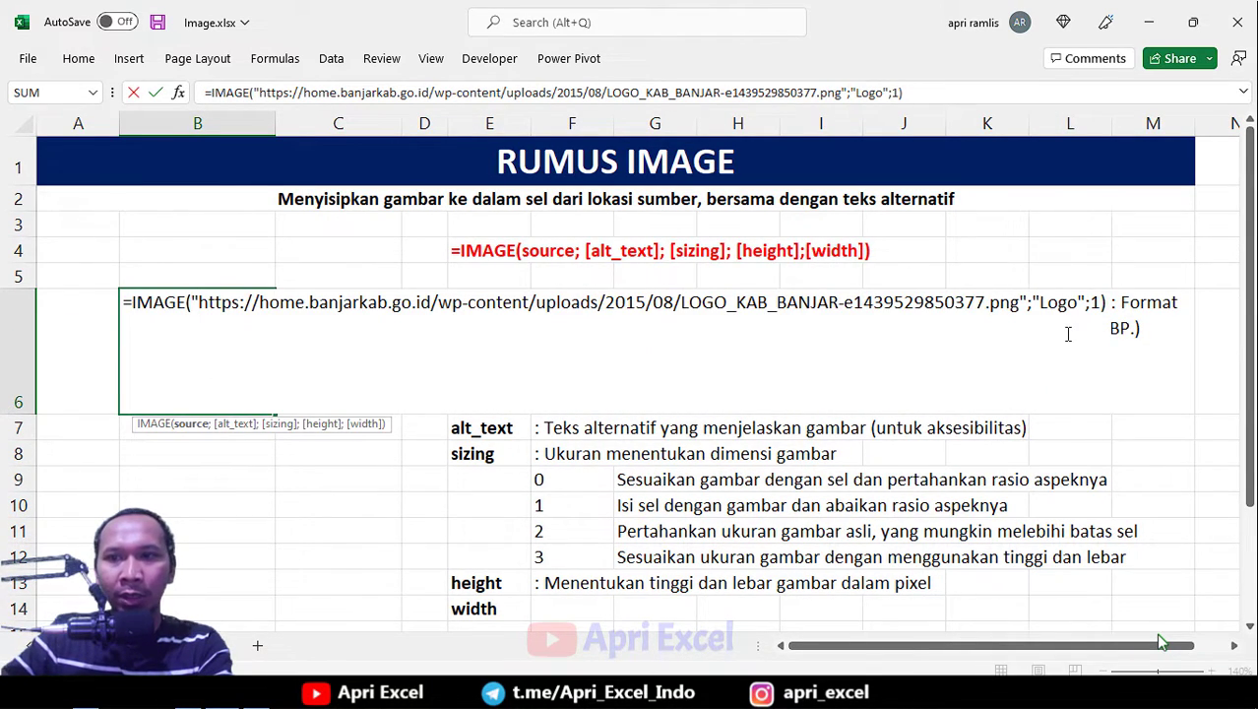
pyautogui.write('2')
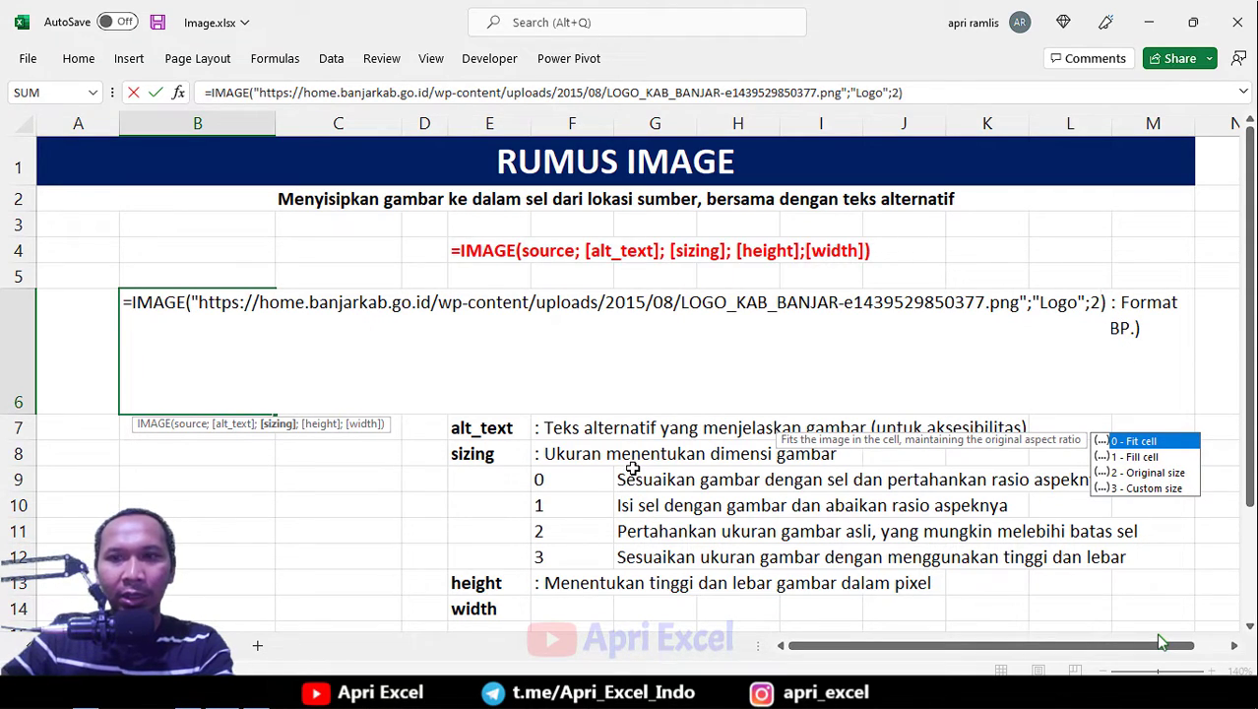
pyautogui.press('Return')
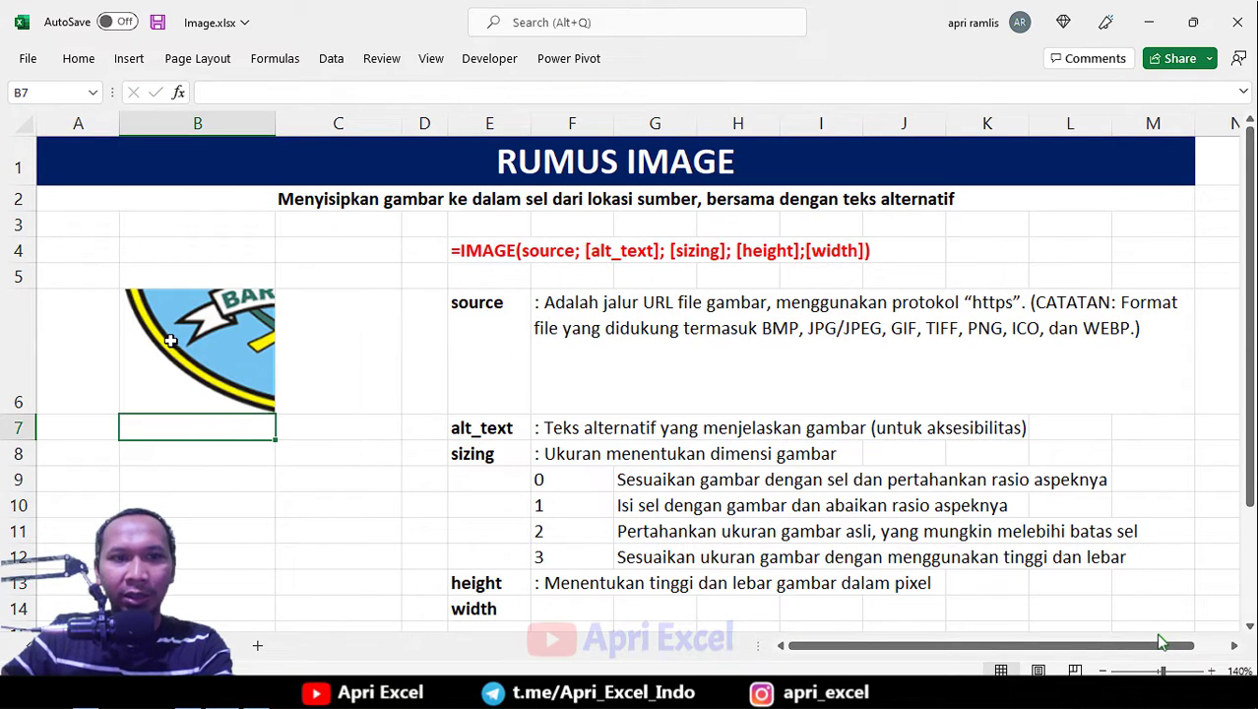
pyautogui.click(171, 341)
pyautogui.doubleClick(18, 413)
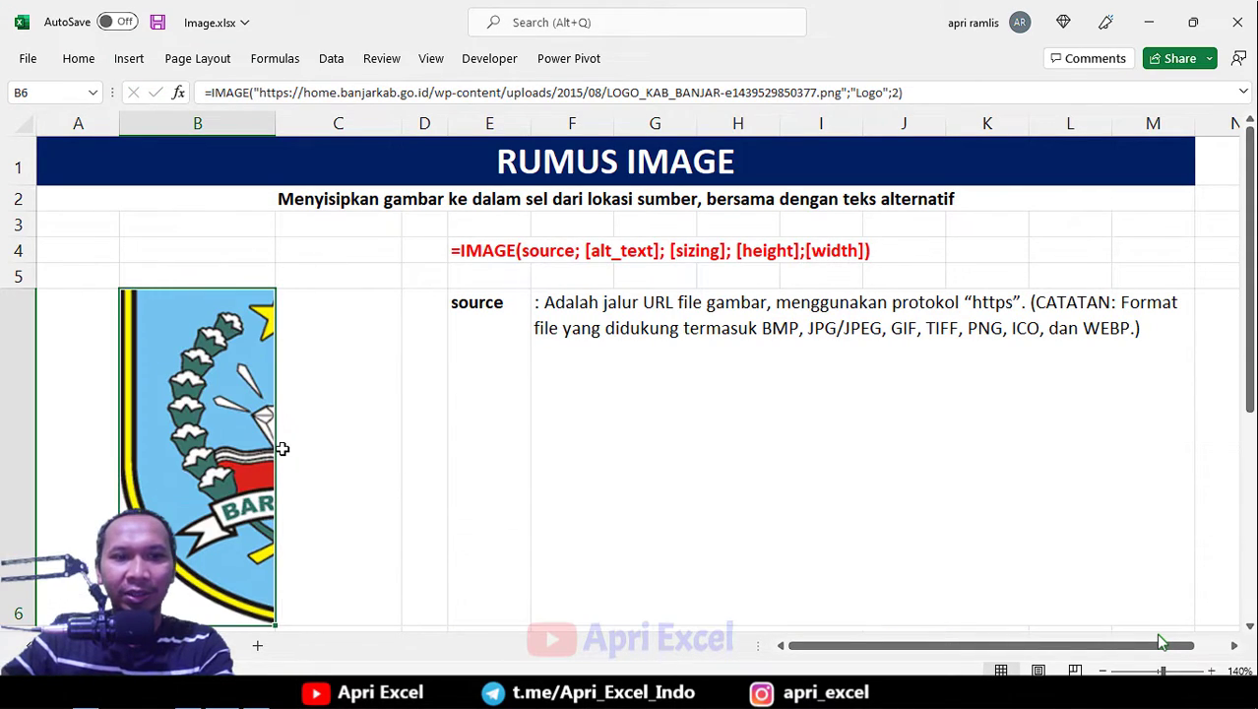
pyautogui.hotkey('ctrl', 'z')
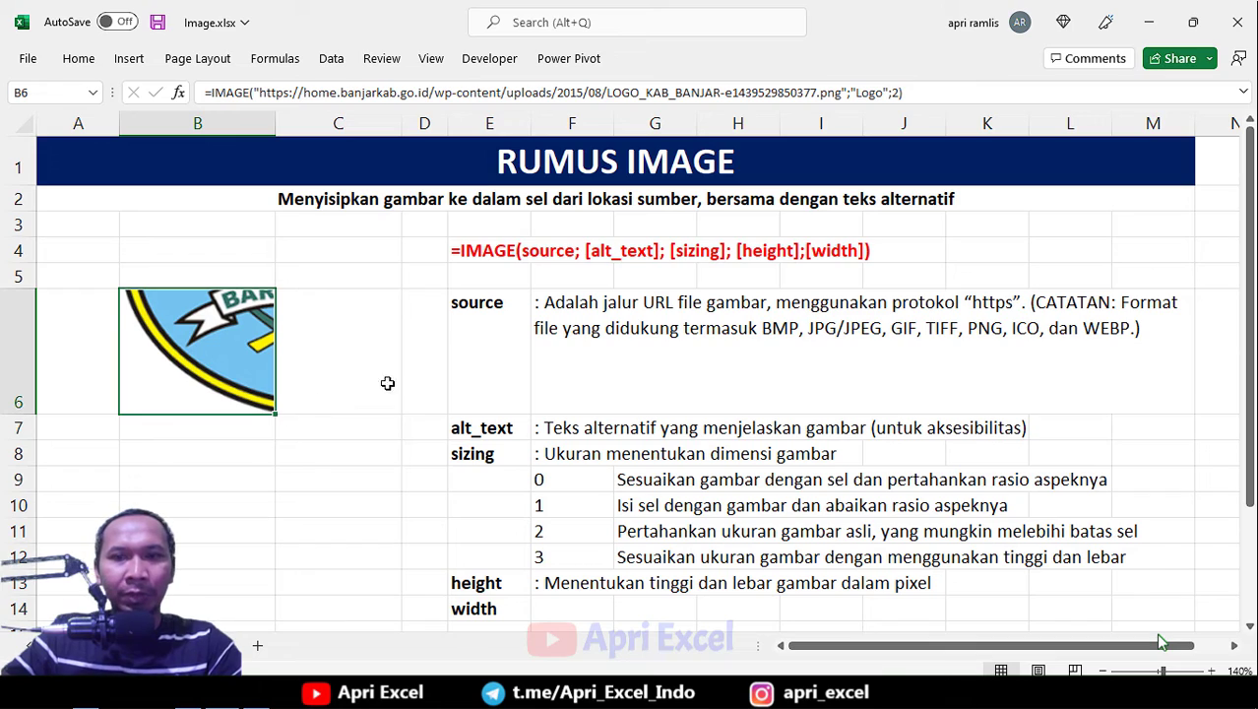
pyautogui.hotkey('ctrl', 'z')
# - Set B6's IMAGE sizing to 3 (custom) with height 40 and width 35
pyautogui.doubleClick(226, 378)
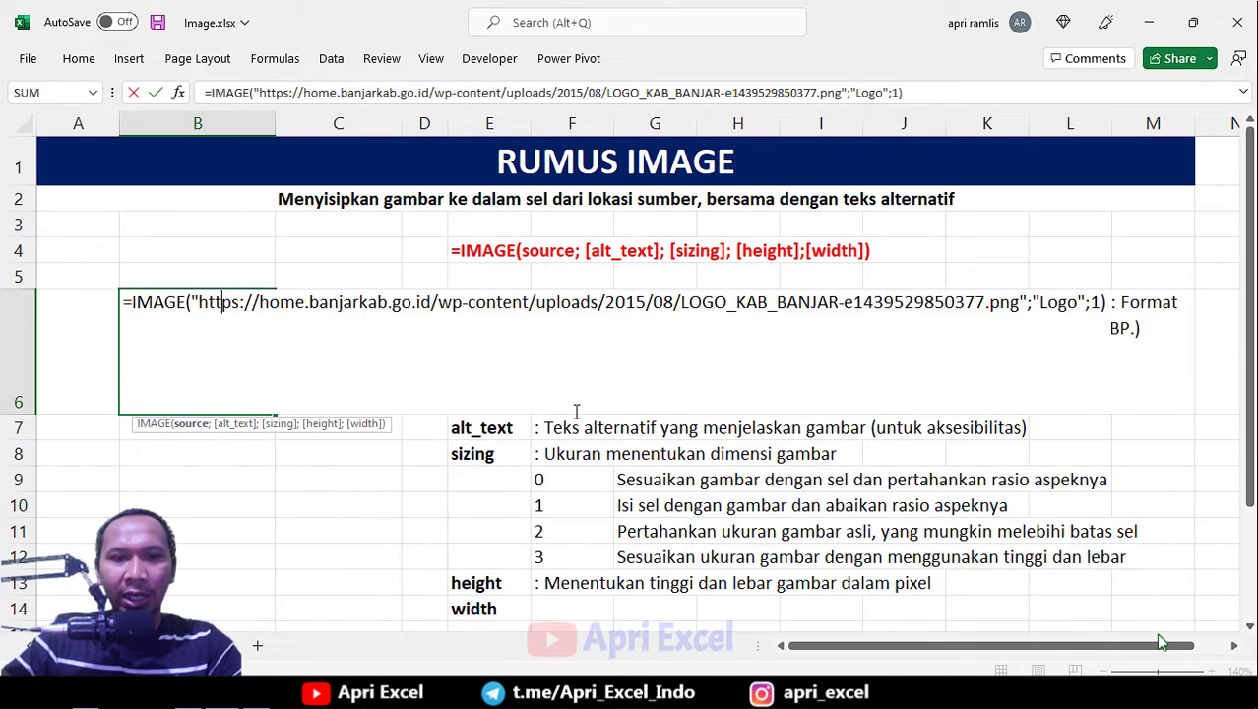
pyautogui.doubleClick(1095, 302)
pyautogui.write('3')
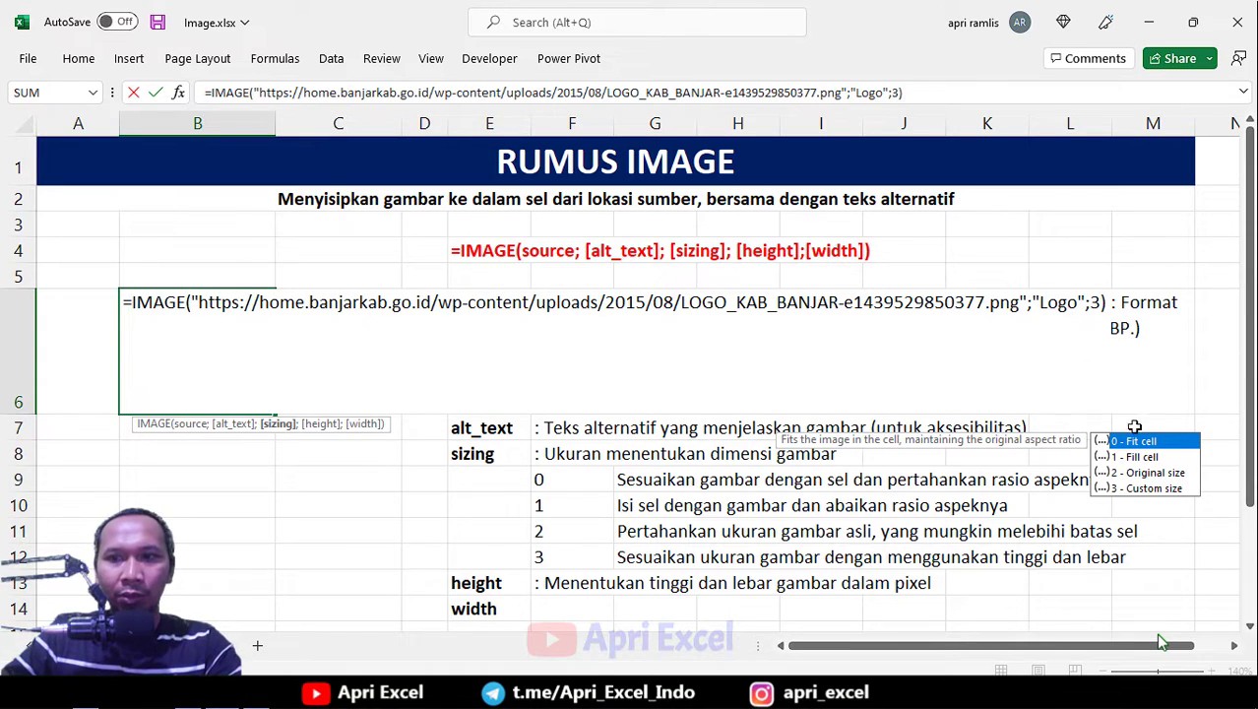
pyautogui.doubleClick(1142, 487)
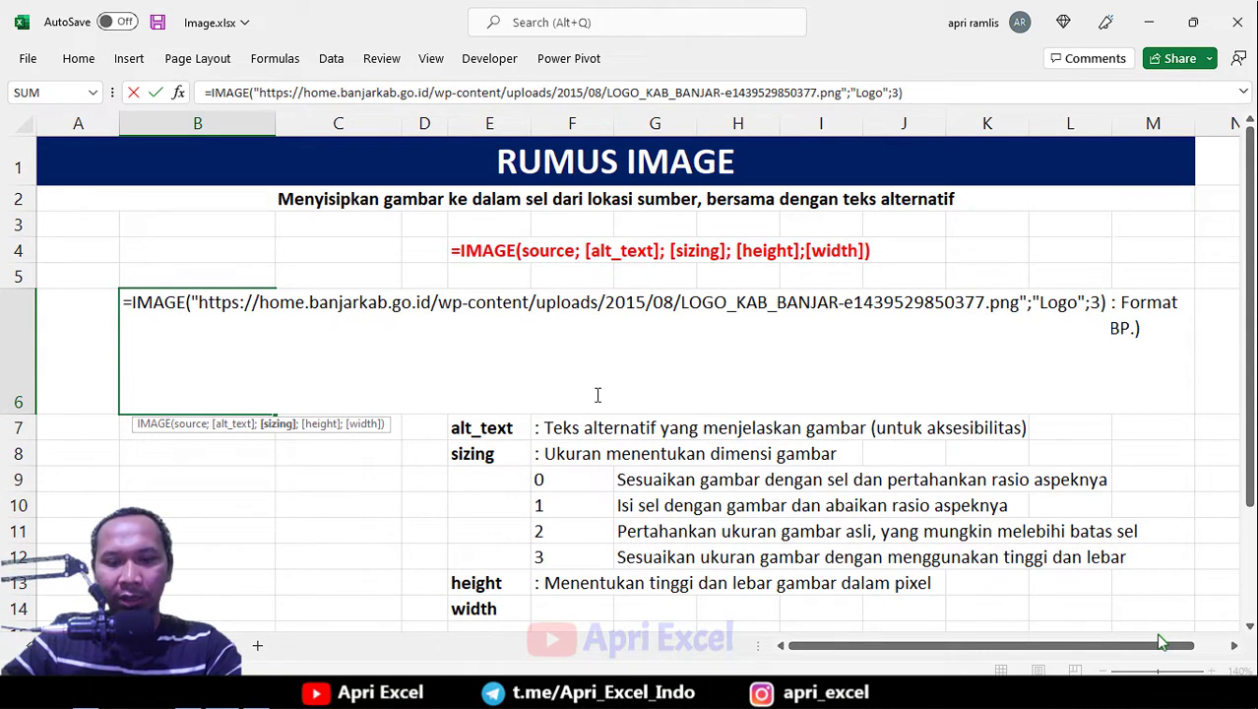
pyautogui.write(';')
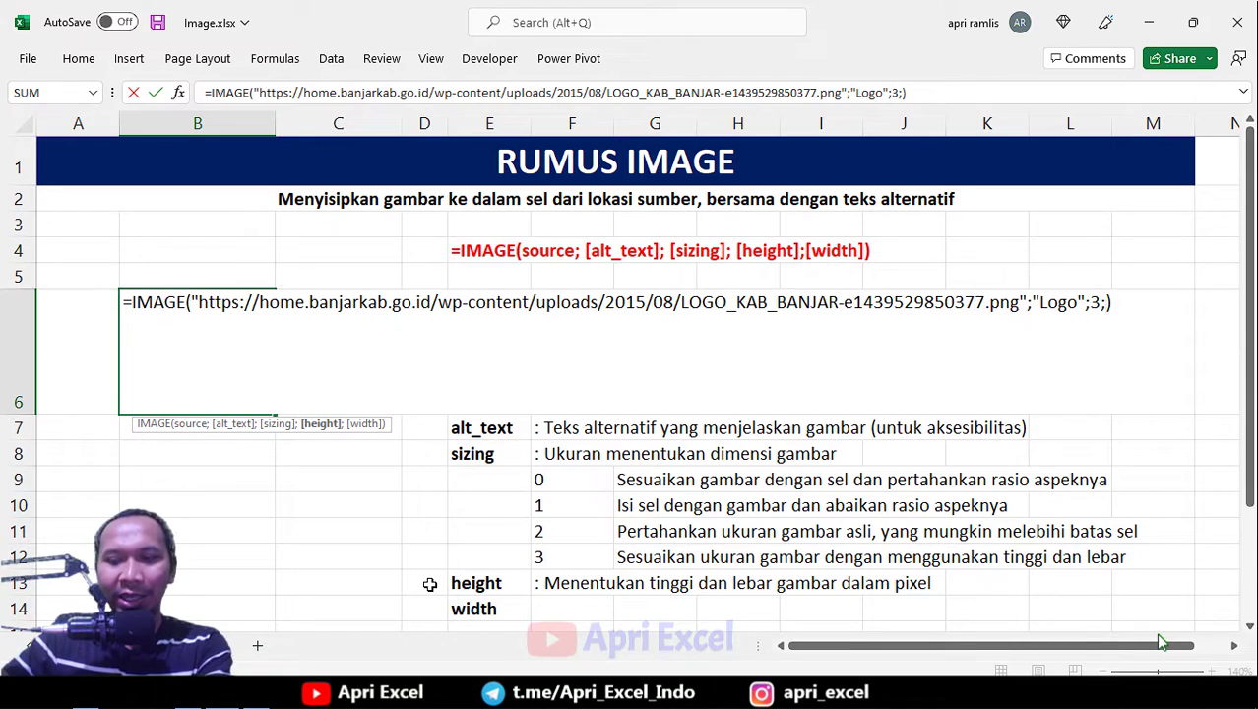
pyautogui.write('0')
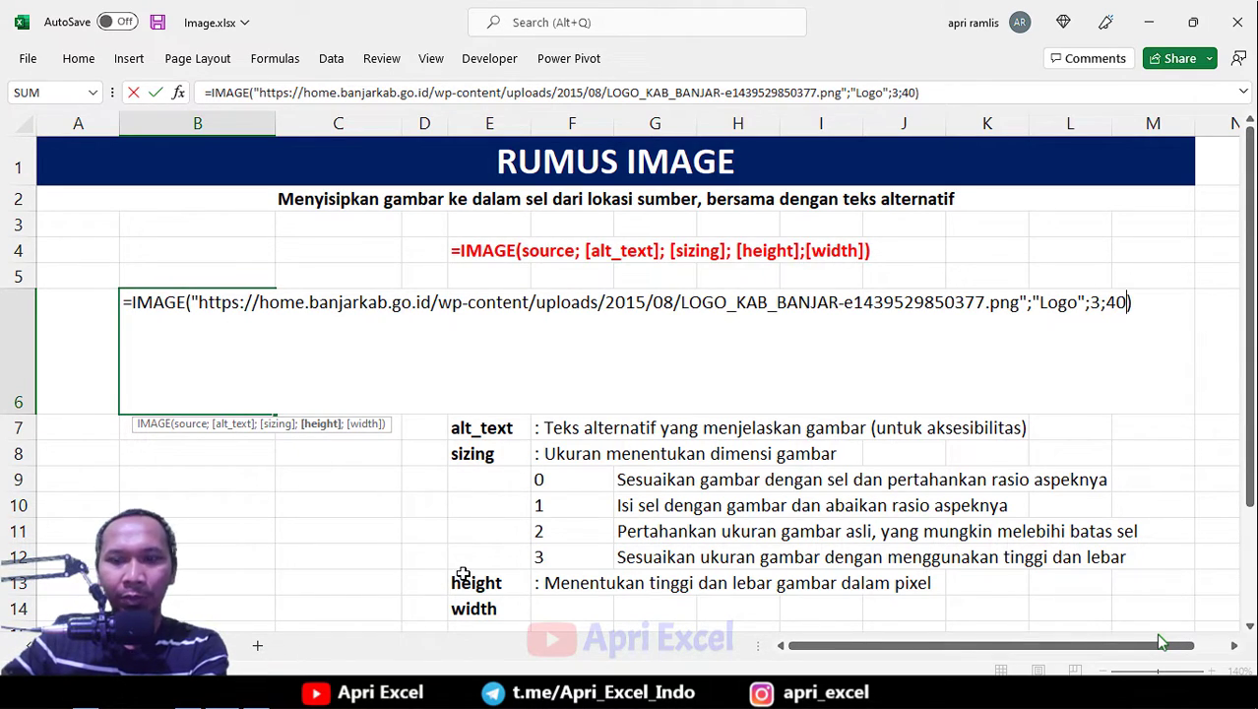
pyautogui.write(';')
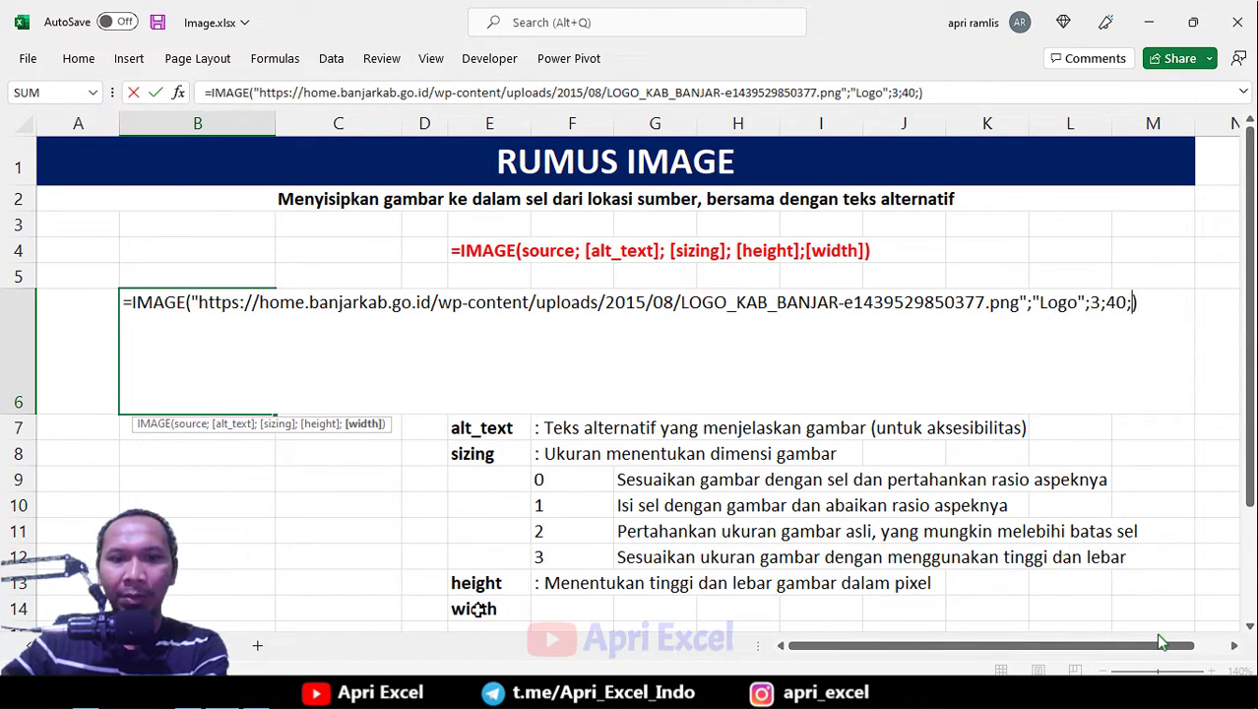
pyautogui.write('35')
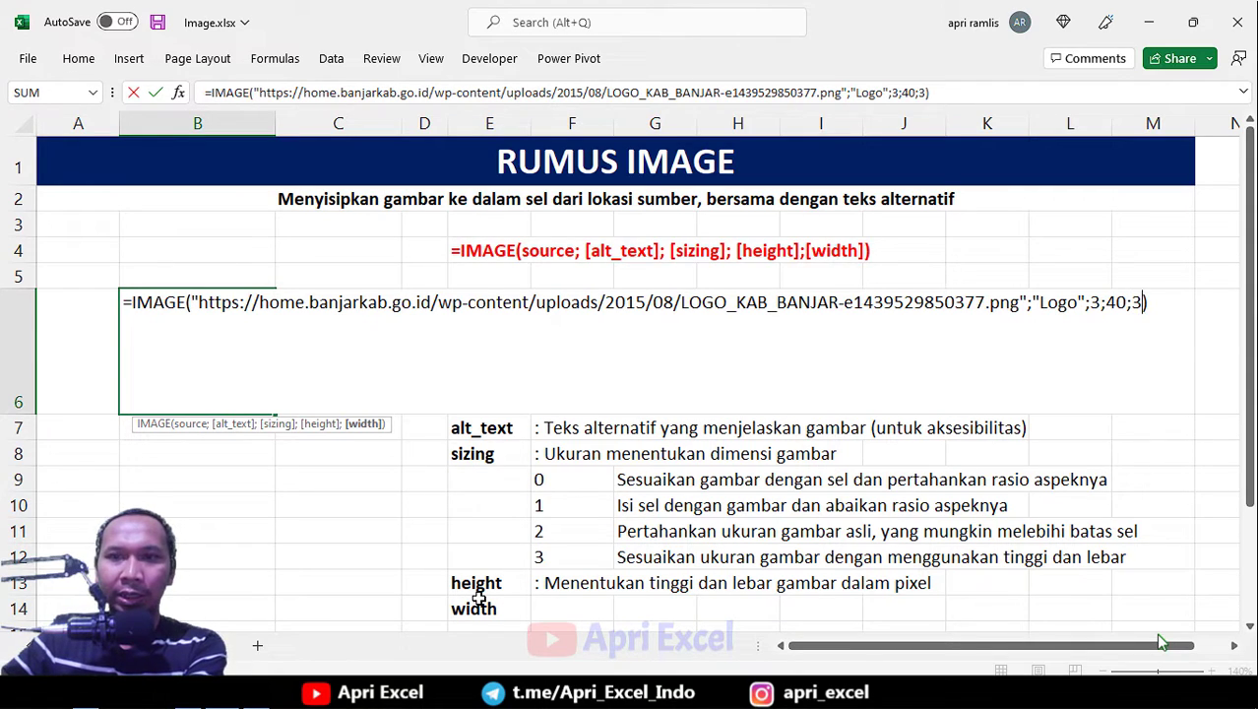
pyautogui.press('Return')
# - Shorten row 6 and narrow column B around the smaller logo
pyautogui.click(144, 333)
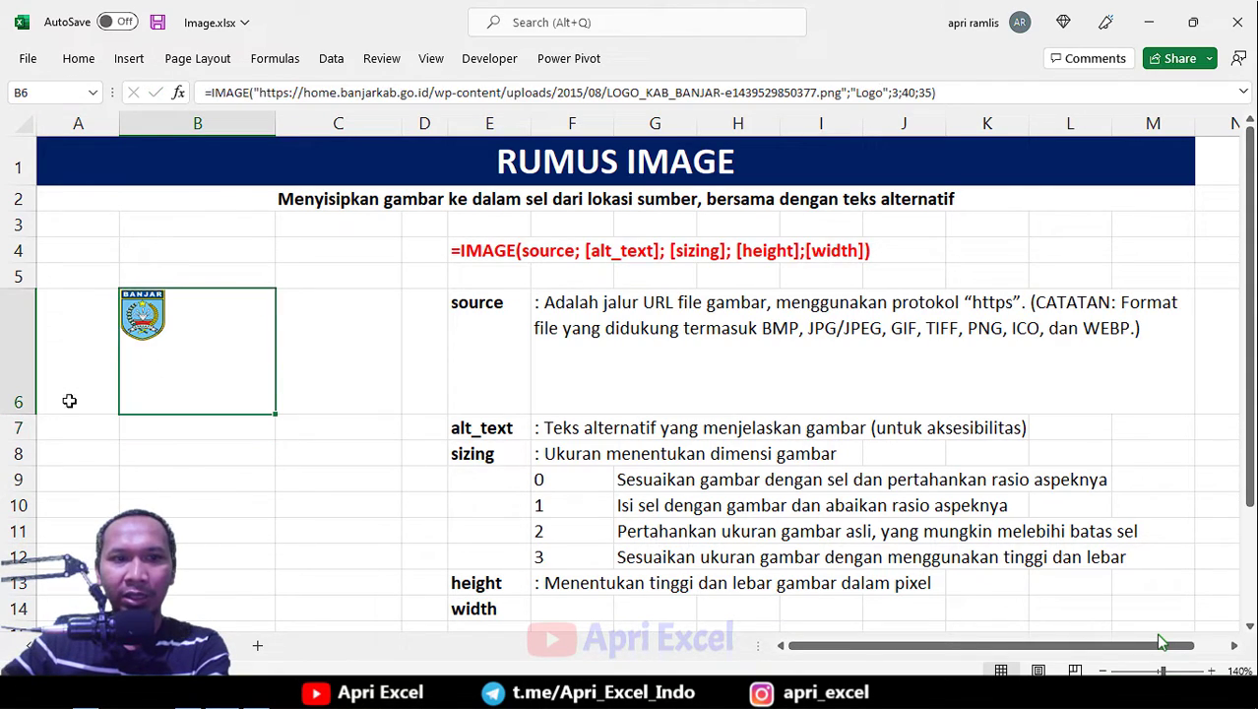
pyautogui.moveTo(23, 413); pyautogui.dragTo(23, 370)
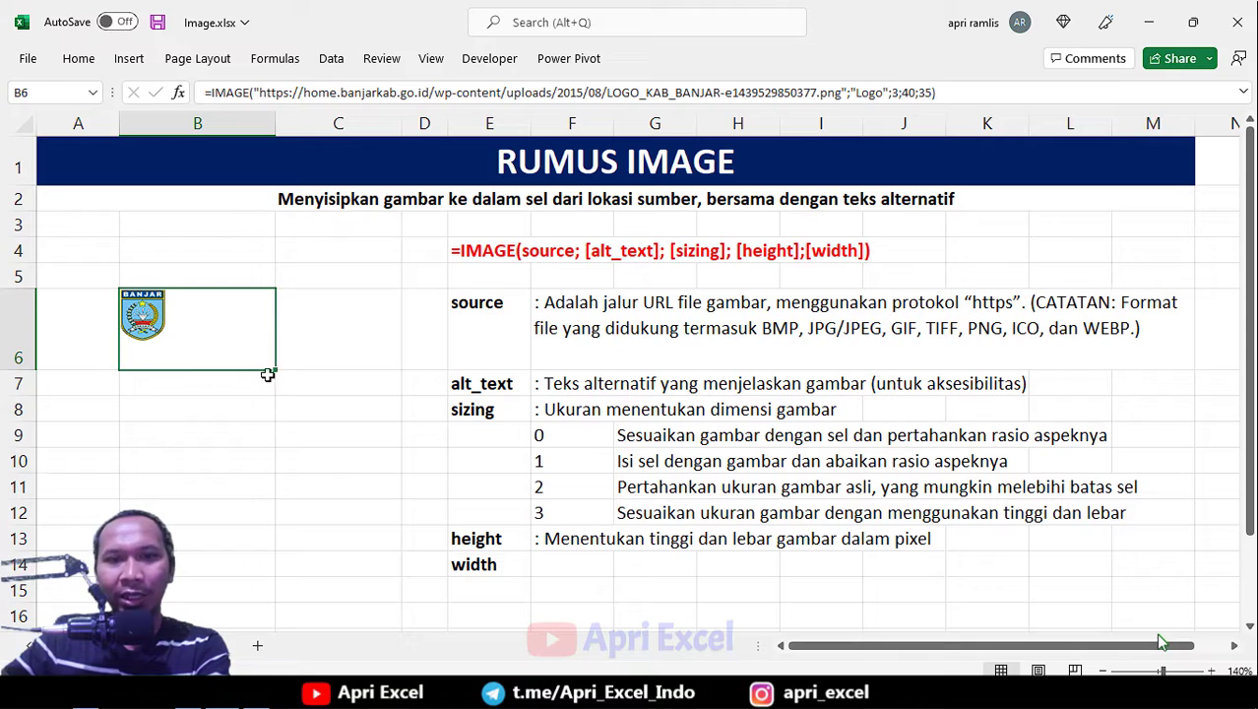
pyautogui.moveTo(275, 123); pyautogui.dragTo(207, 137)
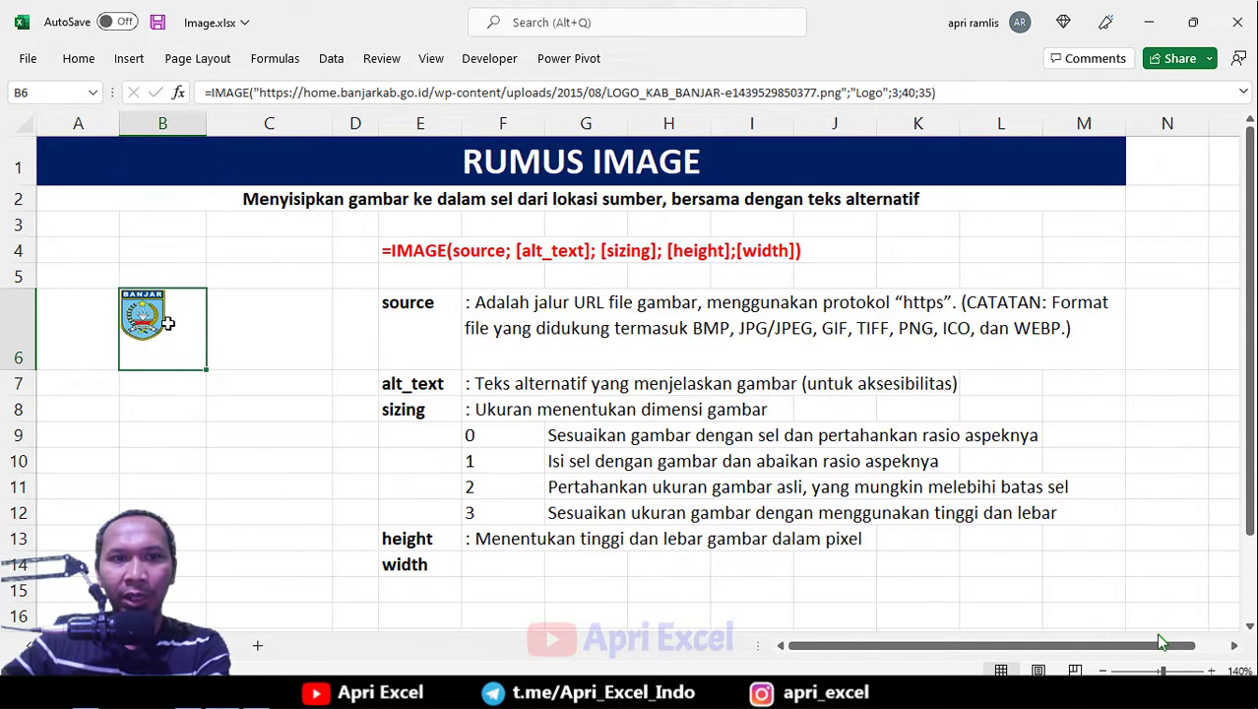
# - Replace 3;40;35 with sizing 1 in B6's formula and narrow column B to fit the logo
pyautogui.doubleClick(162, 323)
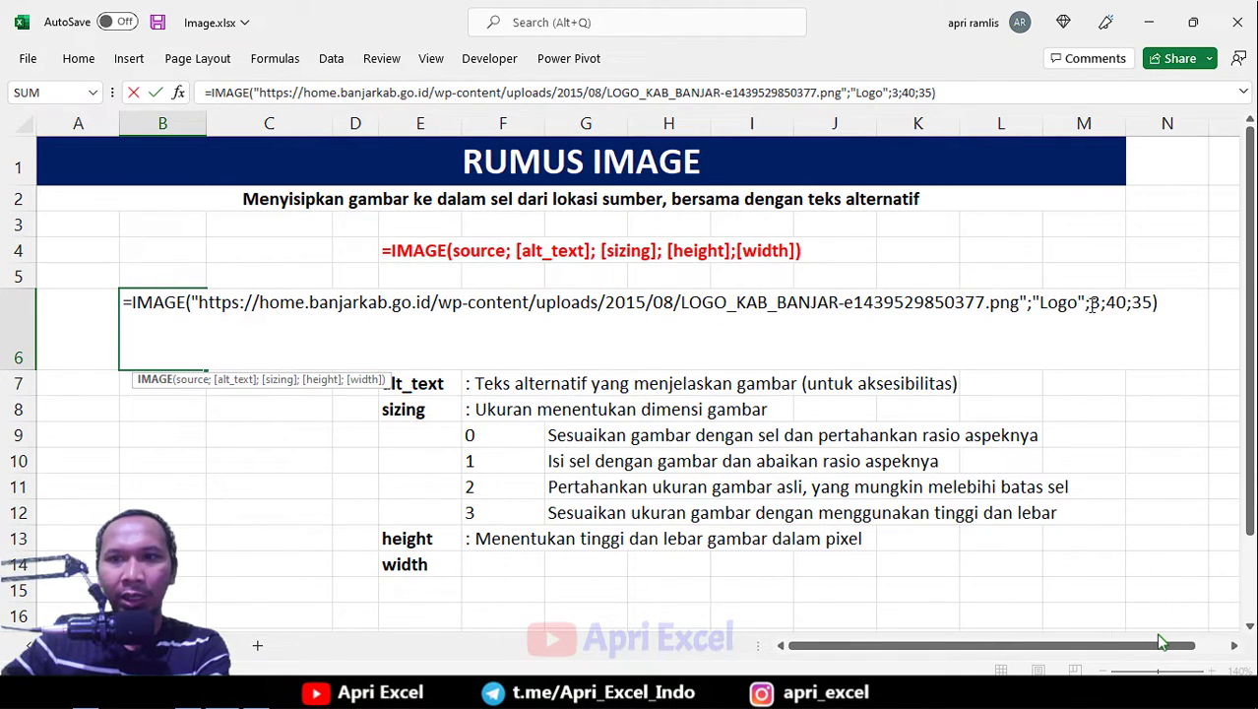
pyautogui.moveTo(1089, 303); pyautogui.dragTo(1151, 303)
pyautogui.write('1')
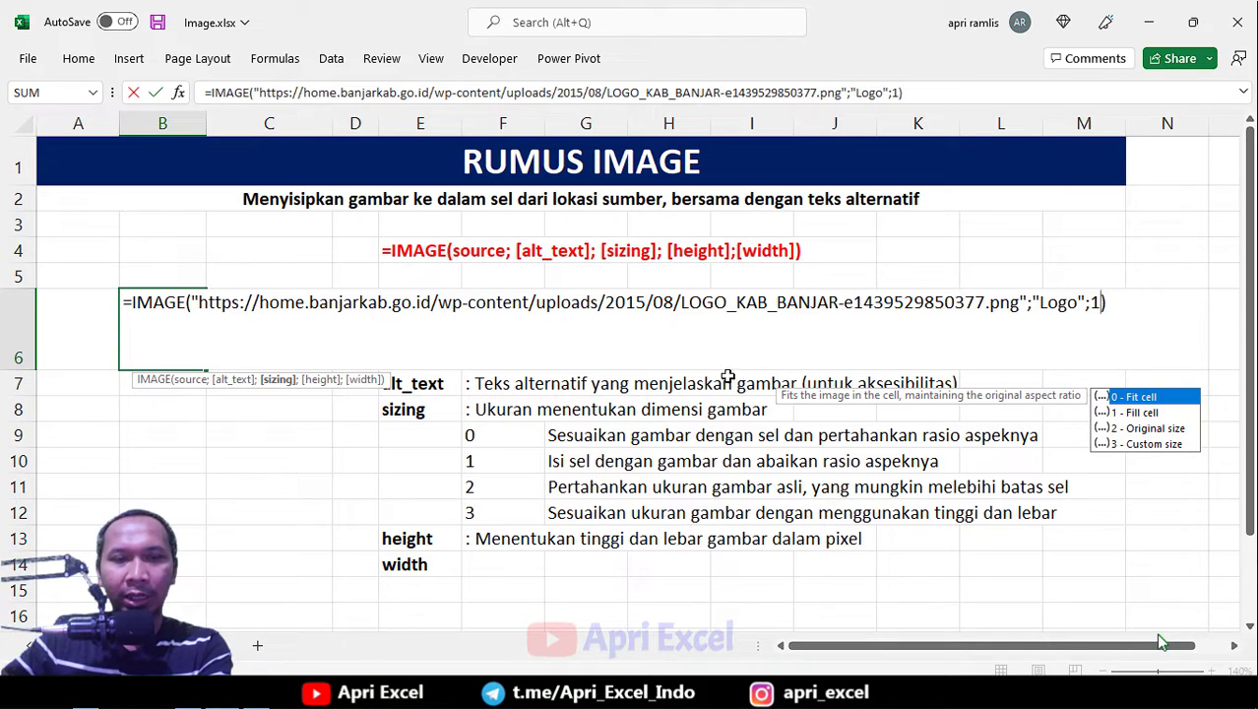
pyautogui.press('Return')
pyautogui.click(187, 335)
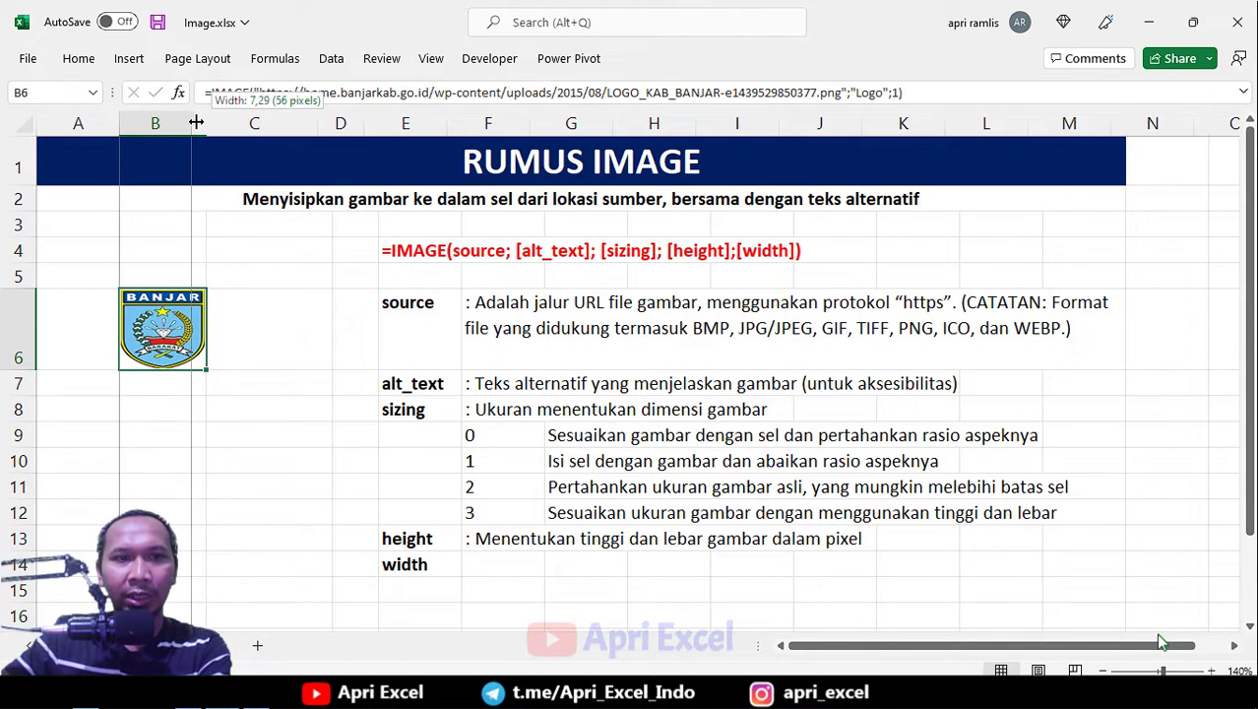
pyautogui.moveTo(211, 123); pyautogui.dragTo(195, 123)
pyautogui.click(256, 320)
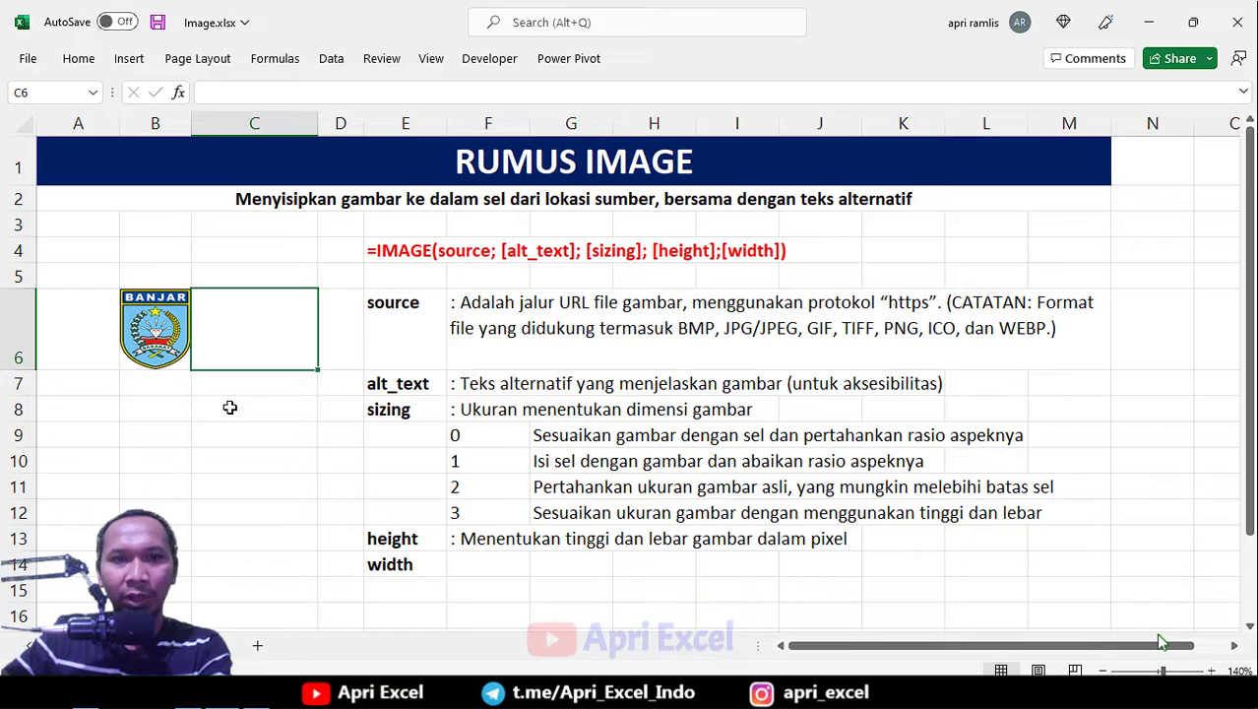